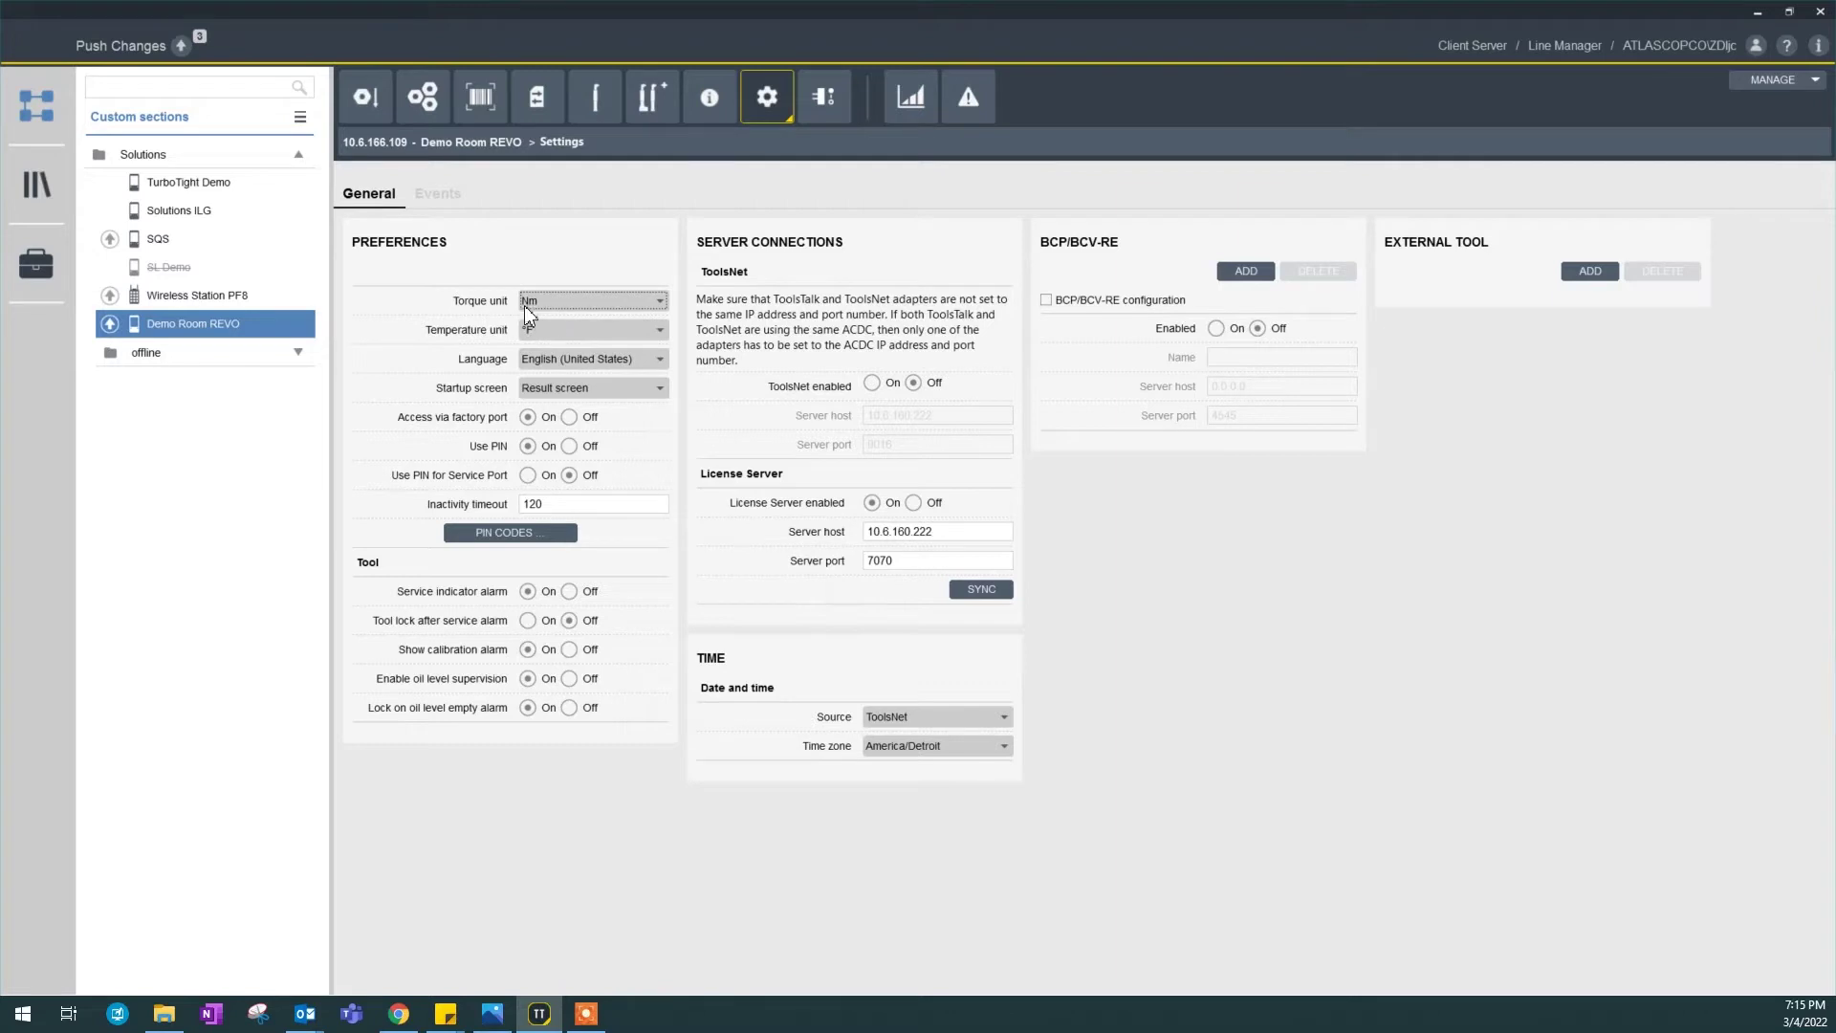
- Keep torque unit Nm, temperature unit °F and language English (United States)
{"action": "left_click", "coordinate": [566, 300]}
{"action": "left_click", "coordinate": [566, 300]}
{"action": "left_click", "coordinate": [593, 329]}
{"action": "left_click", "coordinate": [602, 364]}
{"action": "left_click", "coordinate": [611, 358]}
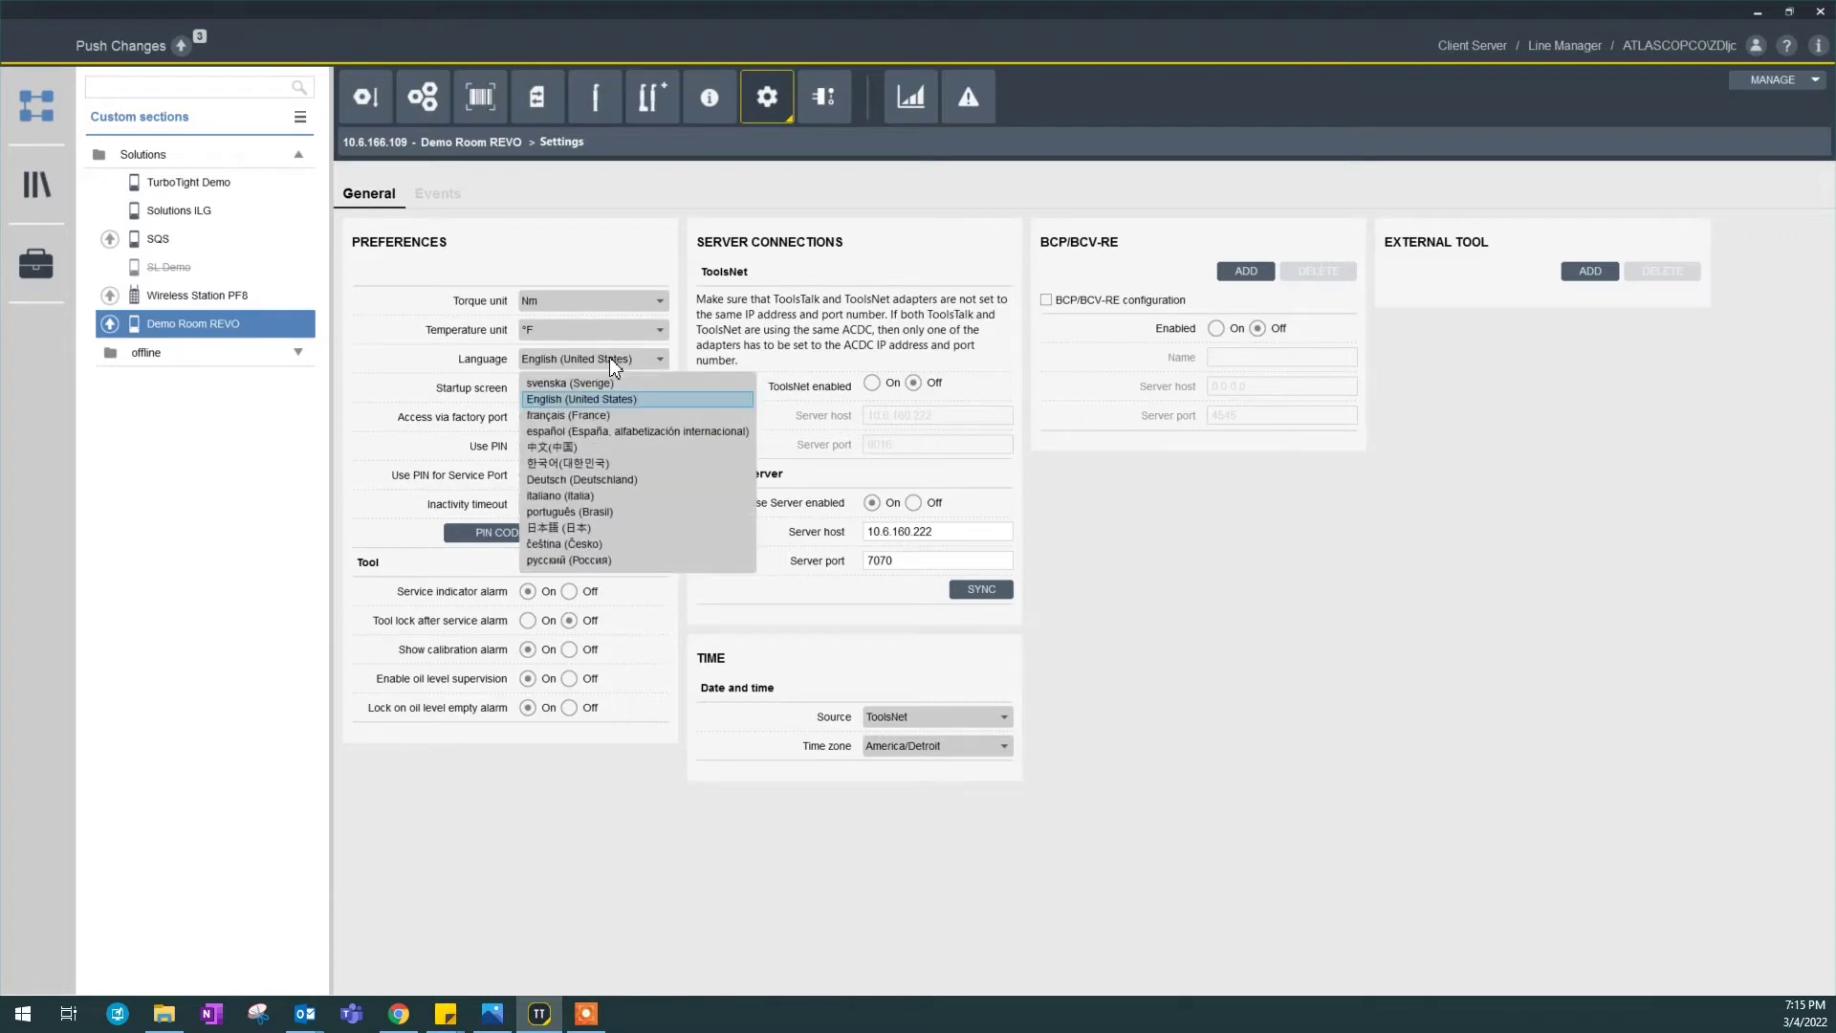
{"action": "left_click", "coordinate": [610, 358]}
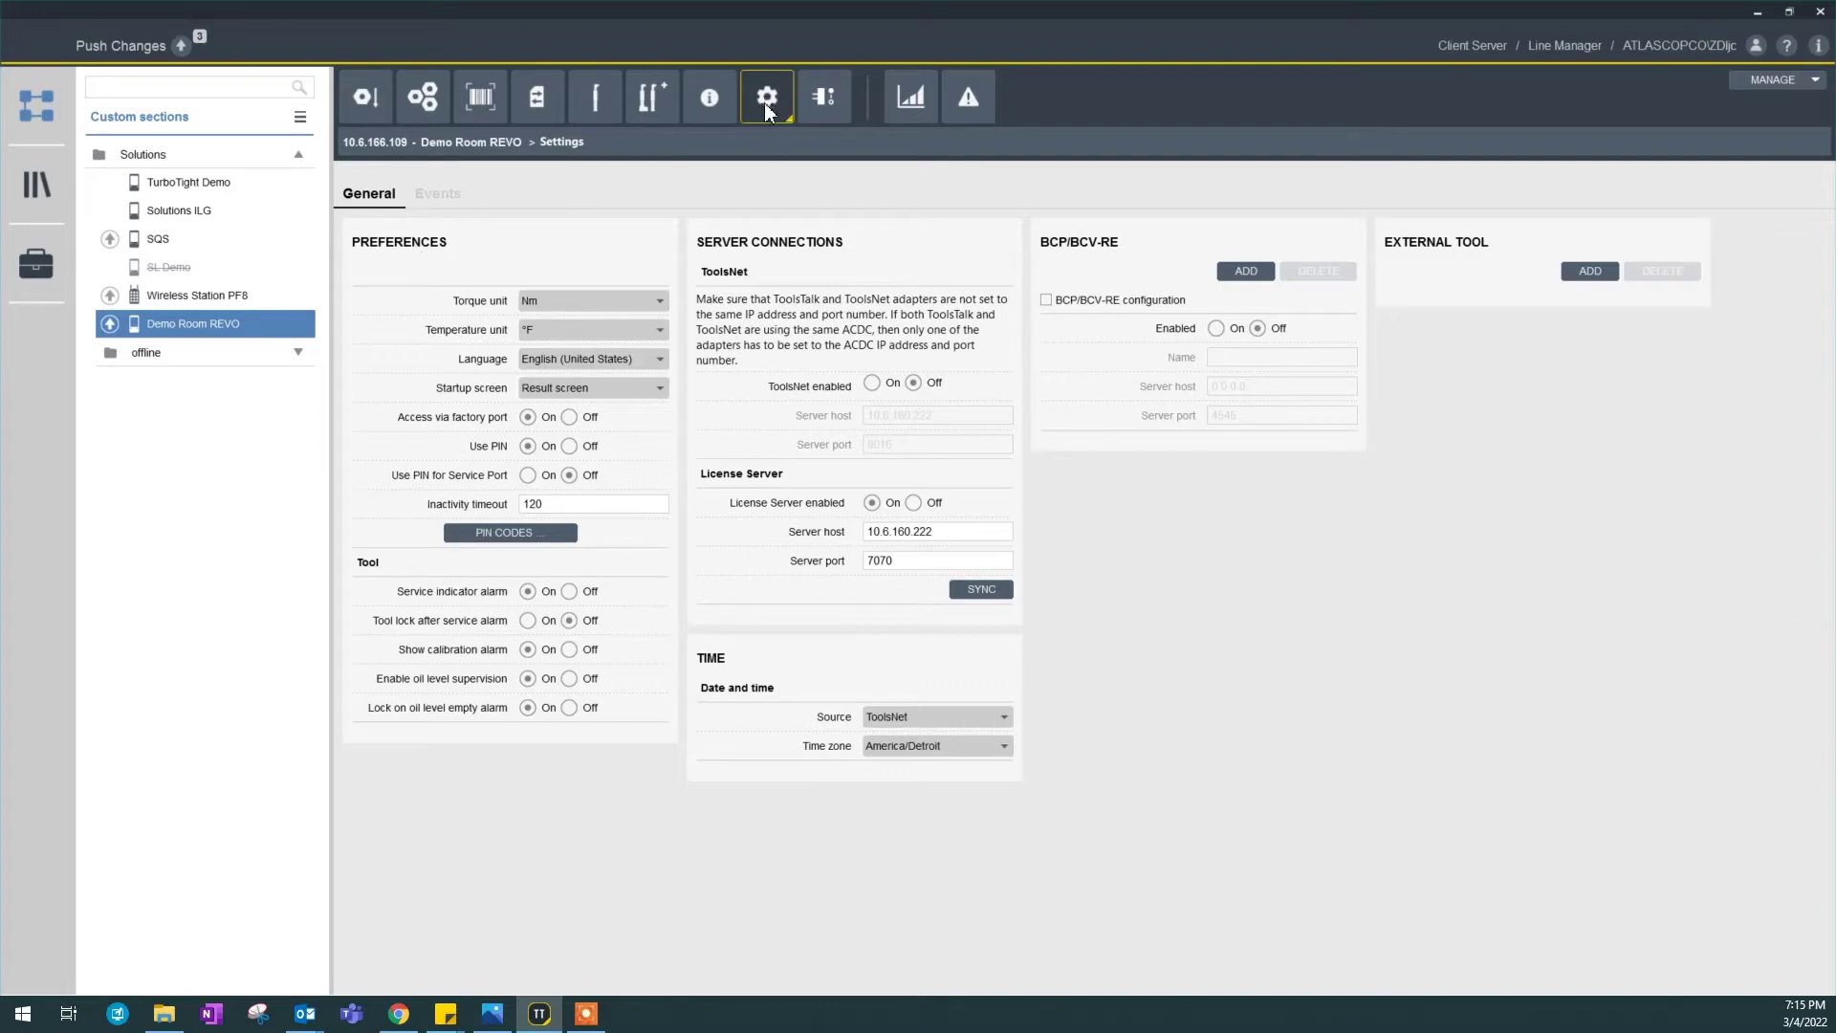
- Check the application user settings and controller information page, then return to controller Settings
{"action": "left_click", "coordinate": [1753, 52]}
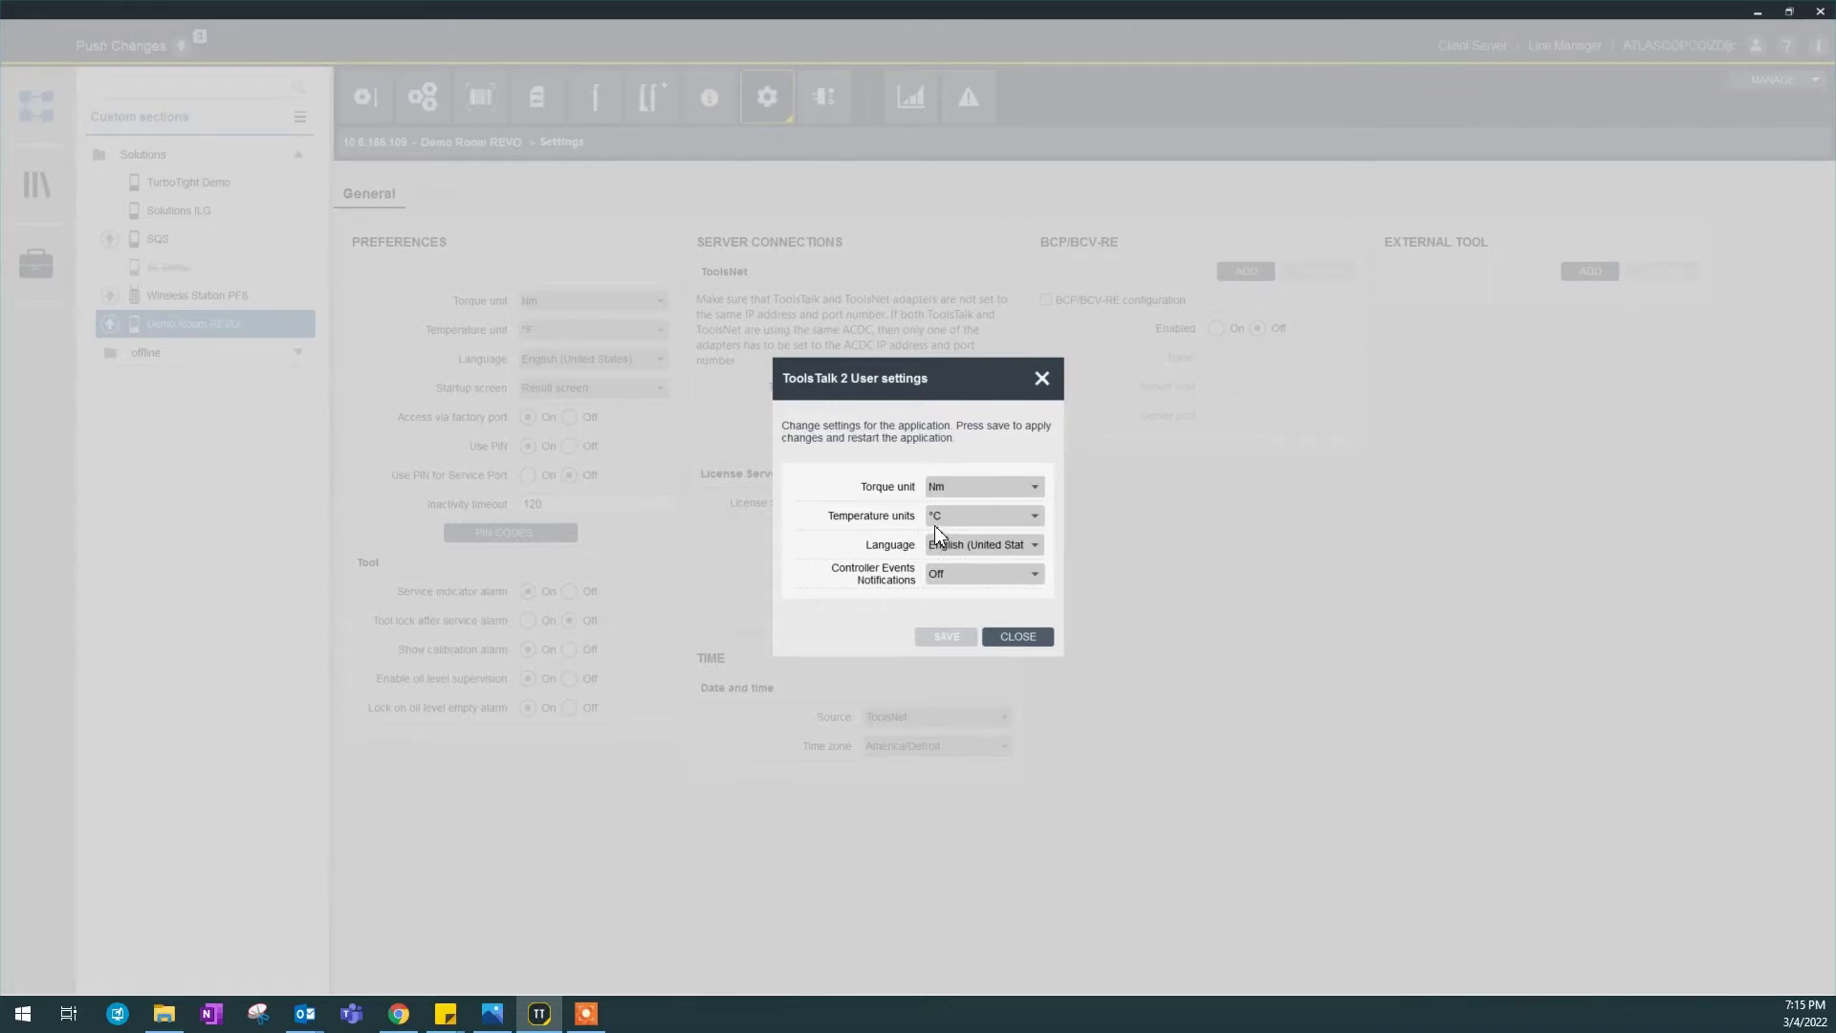
{"action": "left_click", "coordinate": [1041, 379]}
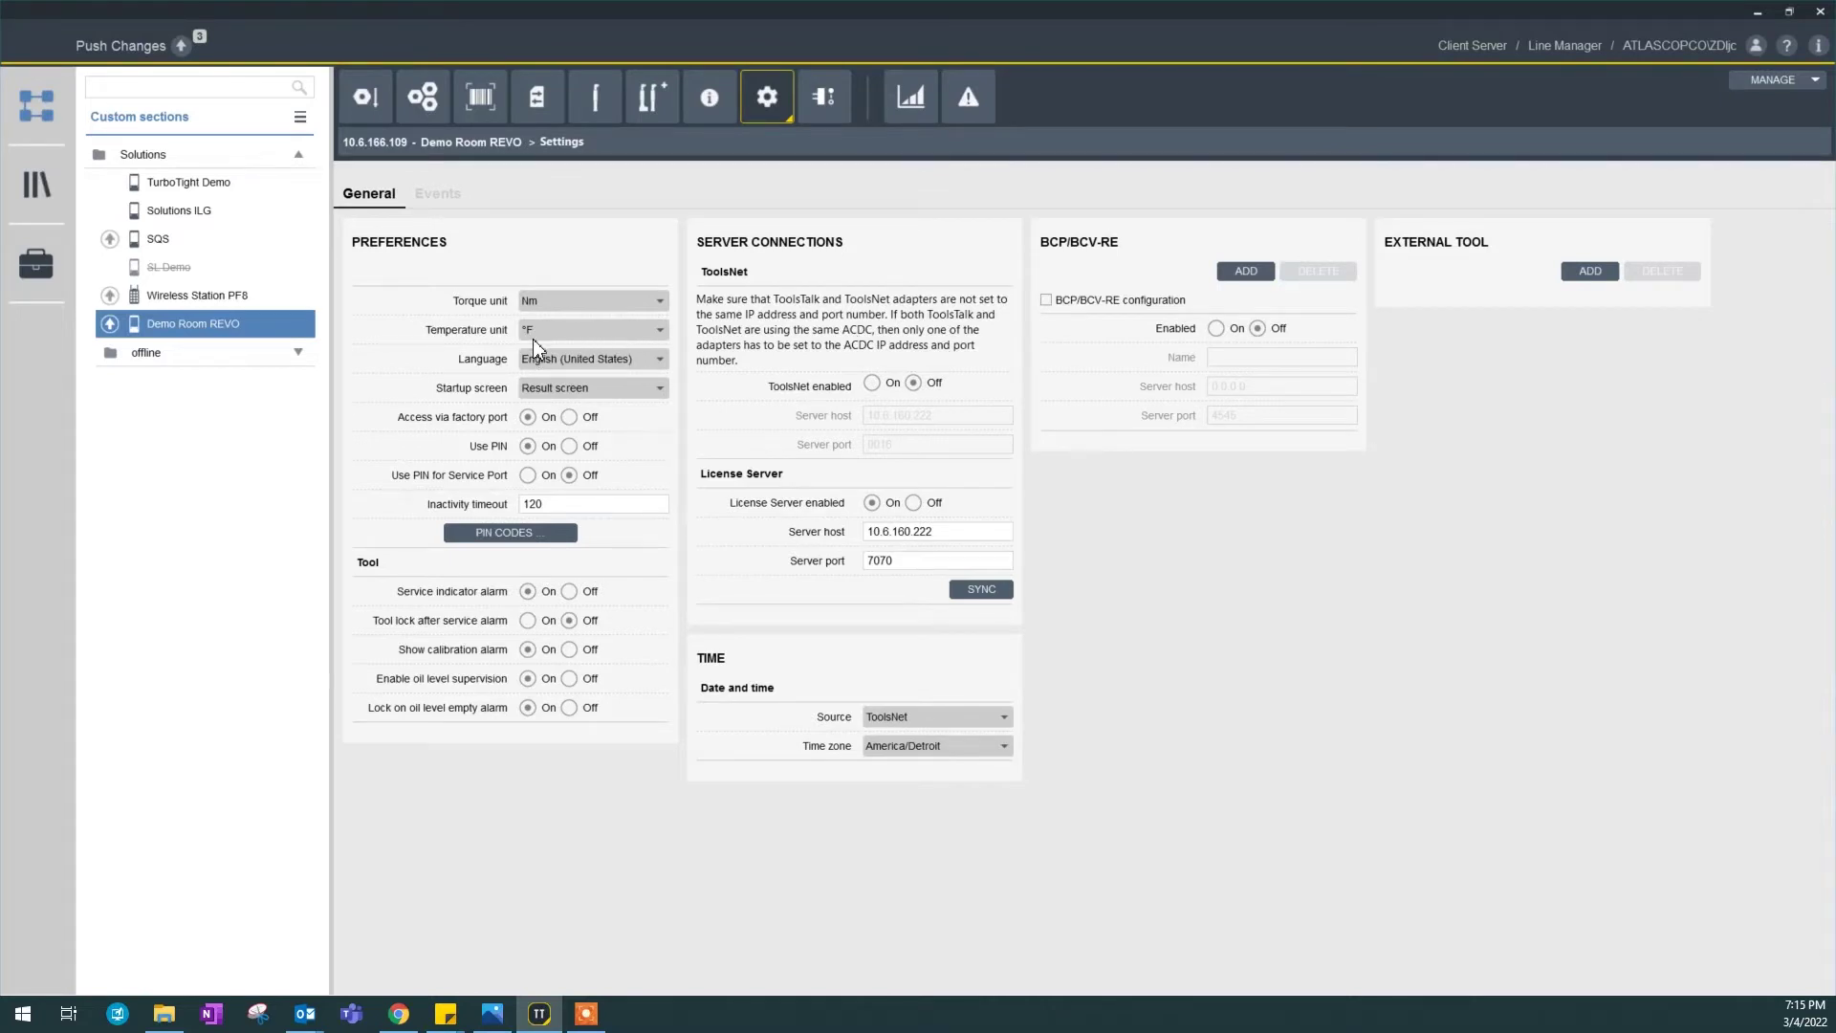
{"action": "left_click", "coordinate": [707, 112]}
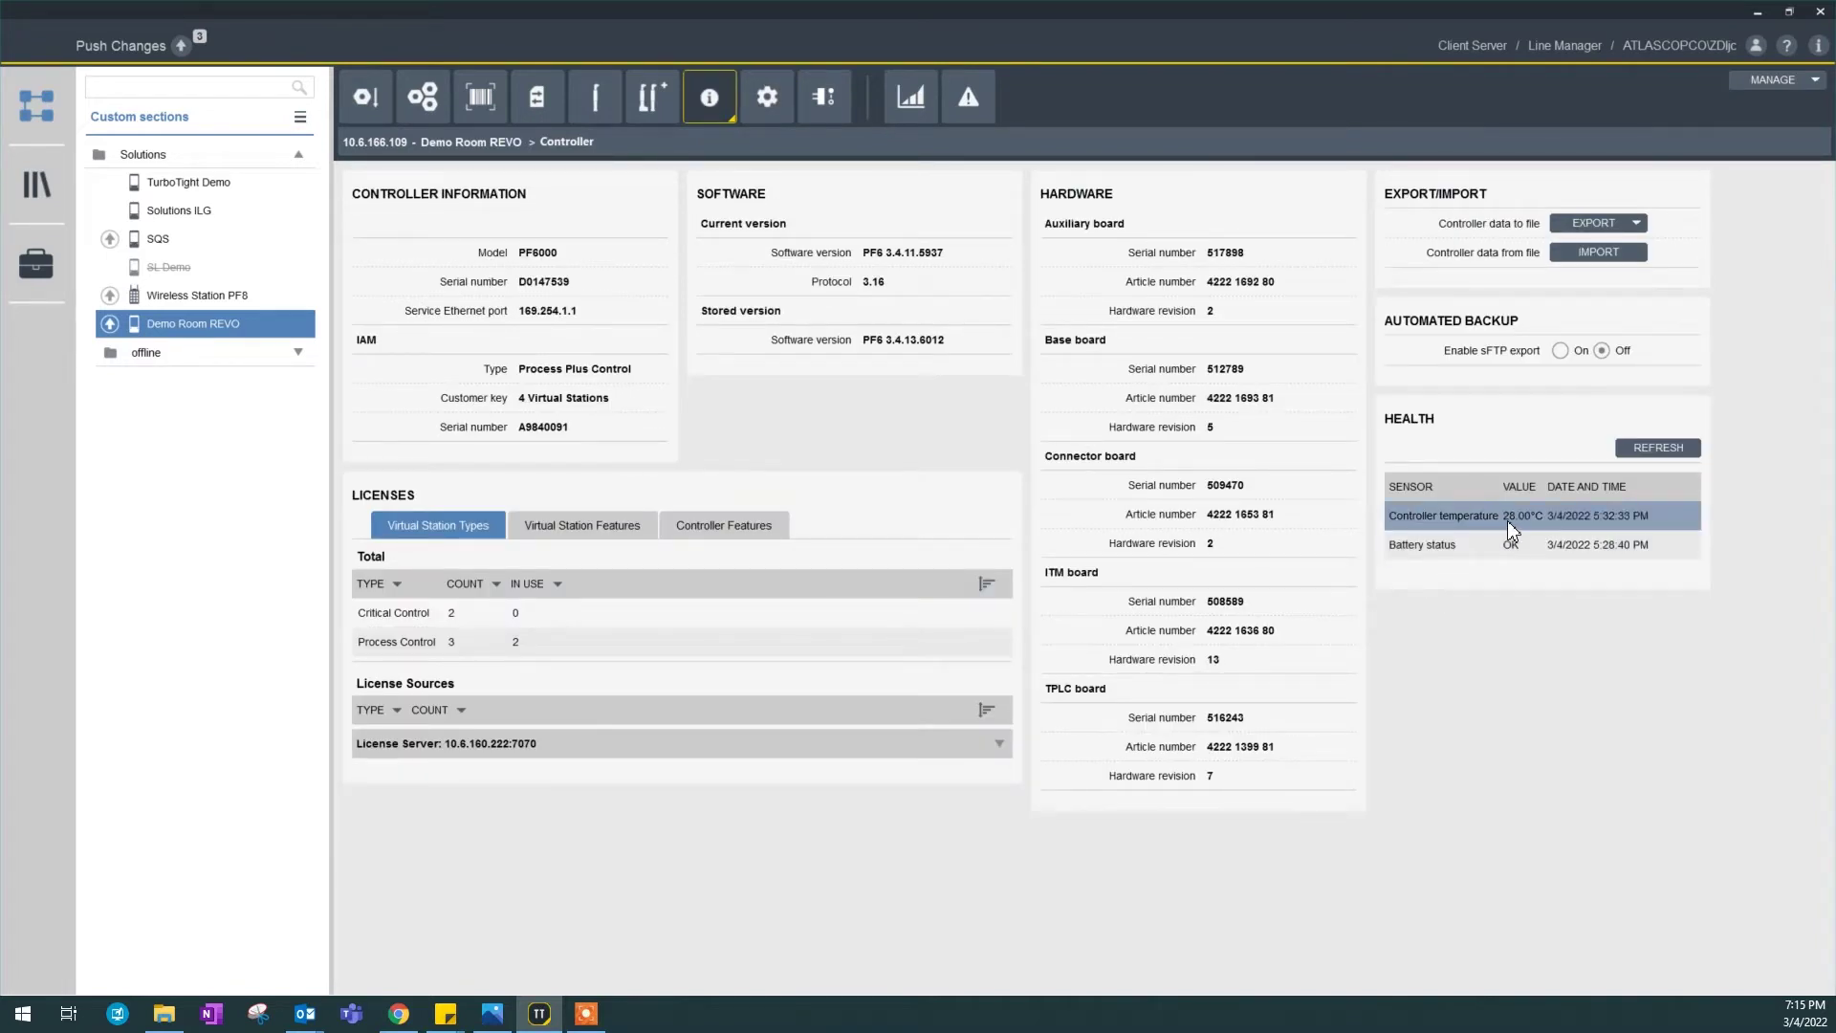
{"action": "left_click", "coordinate": [1758, 46]}
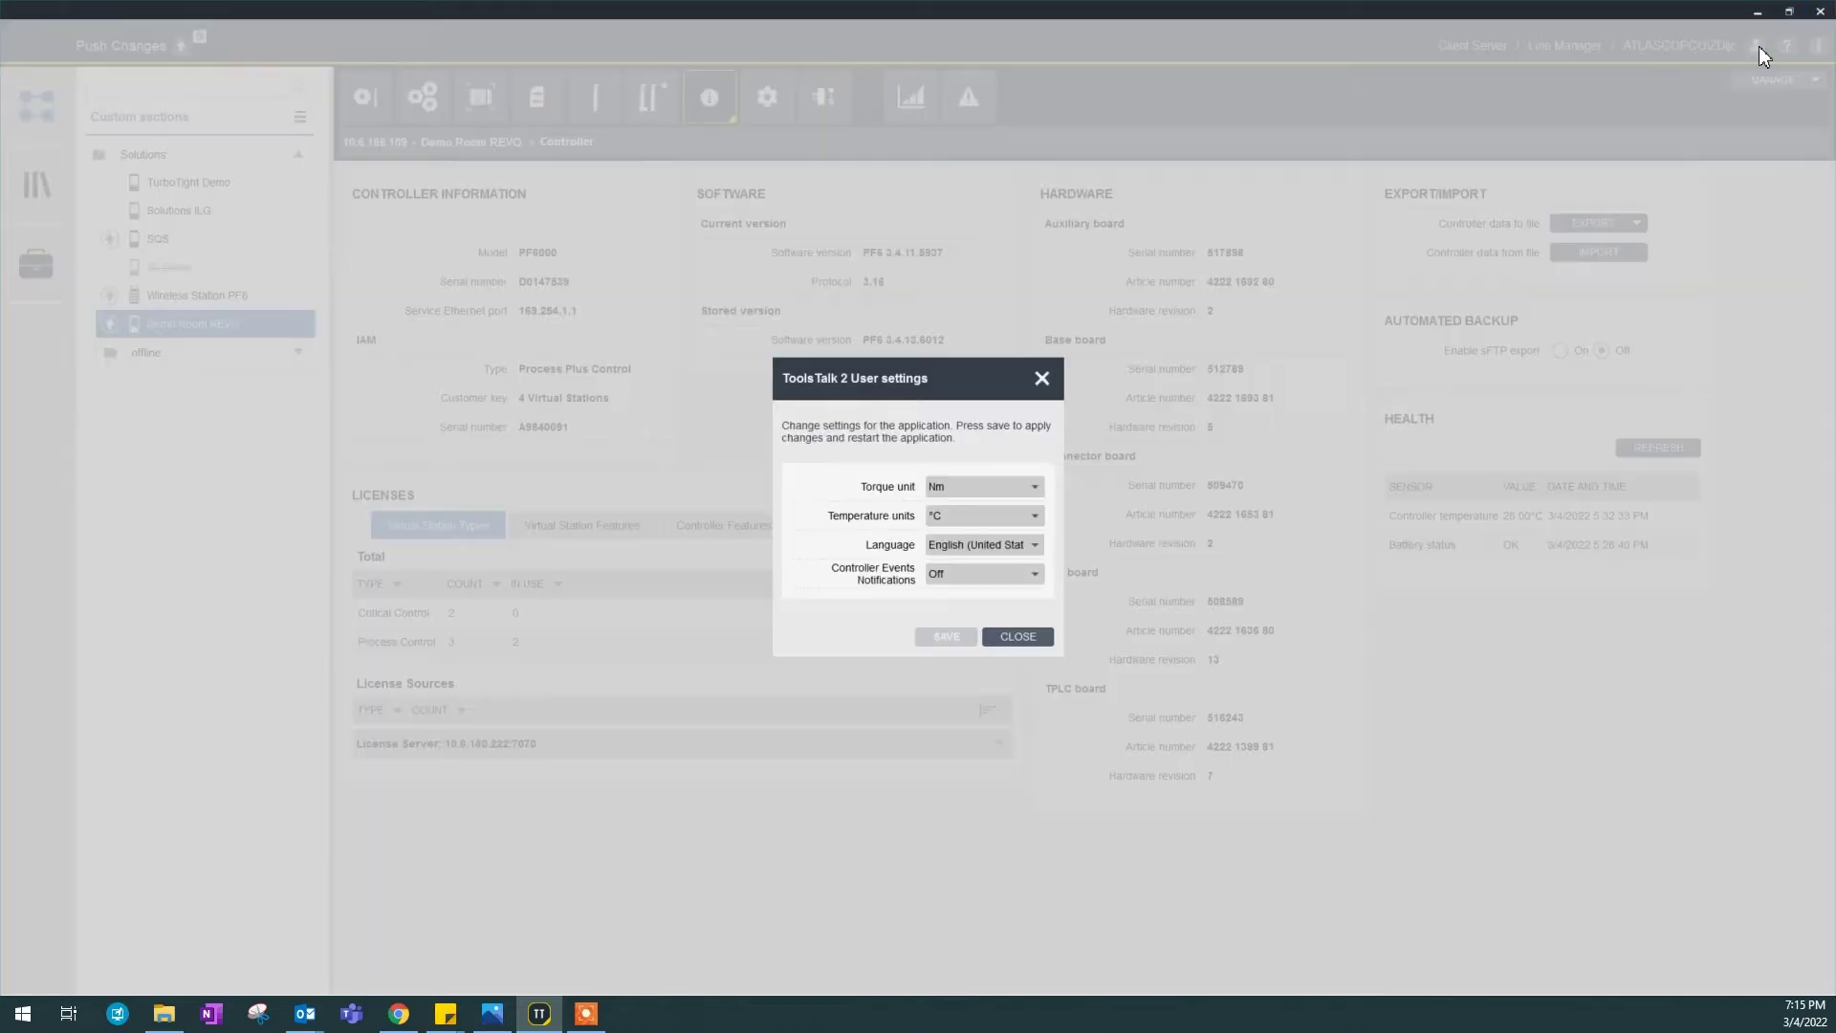
{"action": "left_click", "coordinate": [1043, 381]}
{"action": "left_click", "coordinate": [771, 94]}
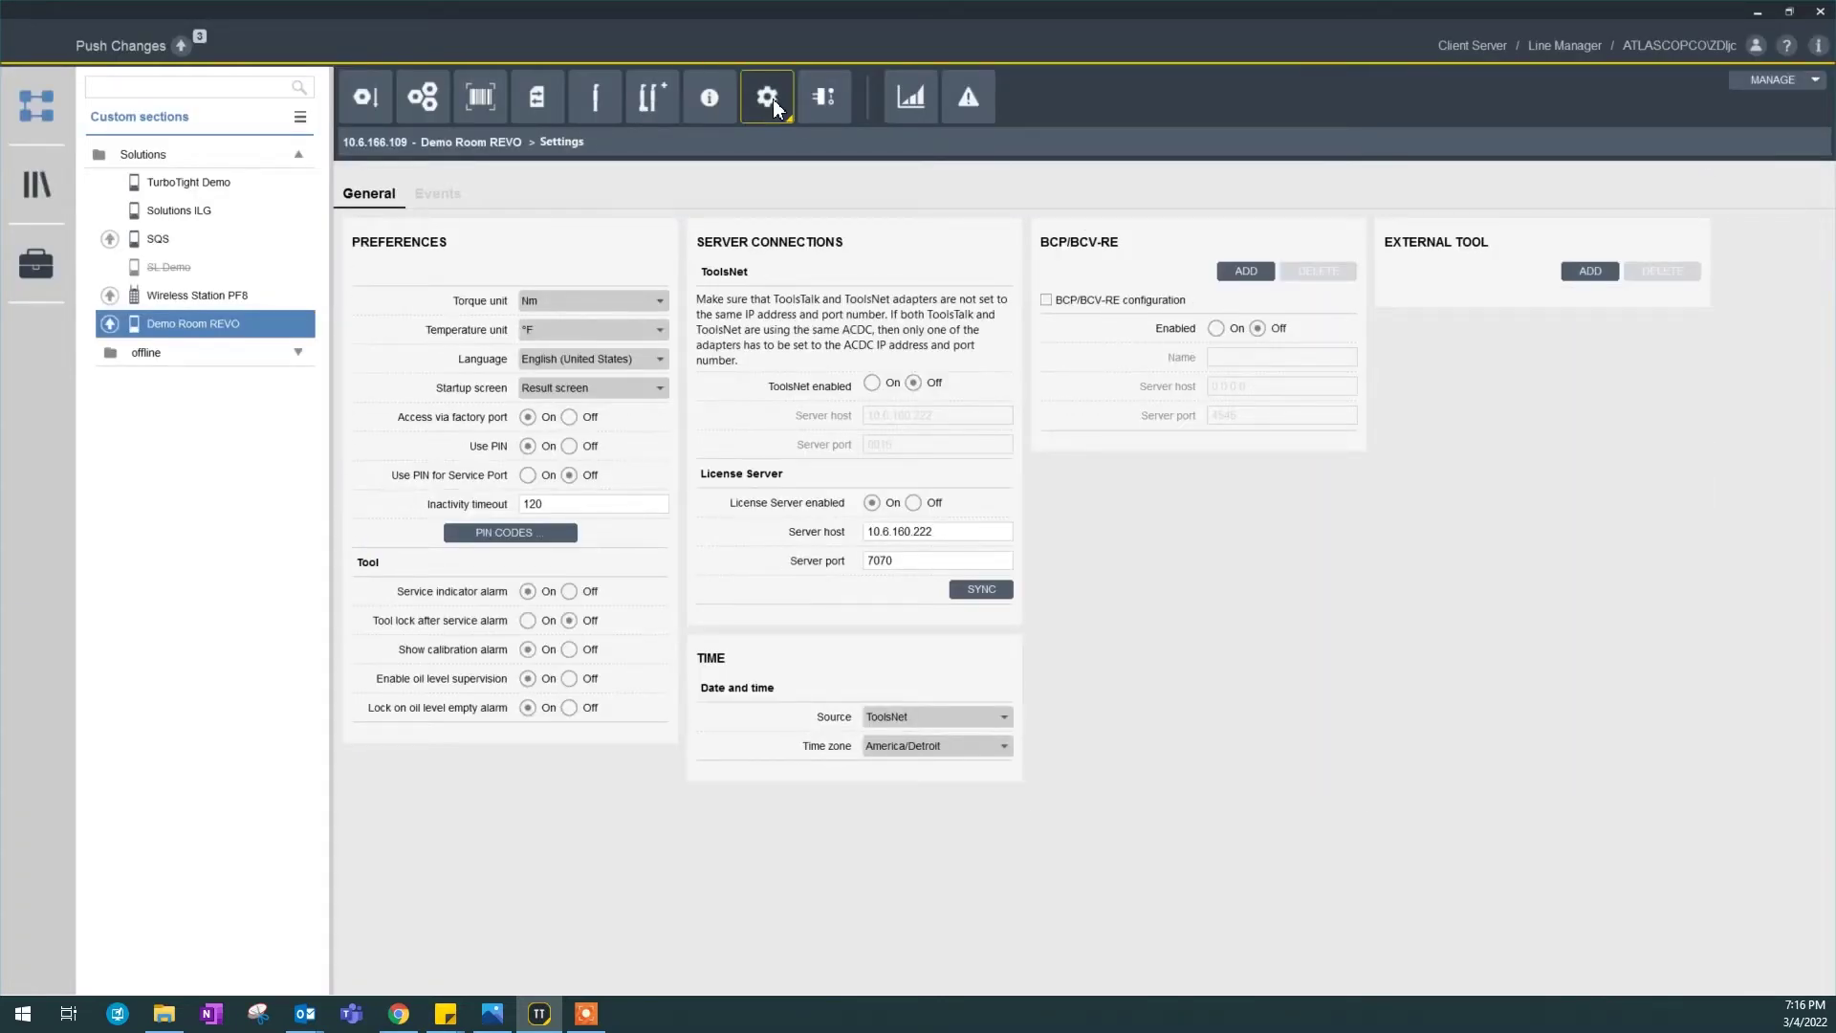
- Keep Result screen at startup, mark Maintenance and ME PIN codes, leave service port PIN off
{"action": "left_click", "coordinate": [551, 390]}
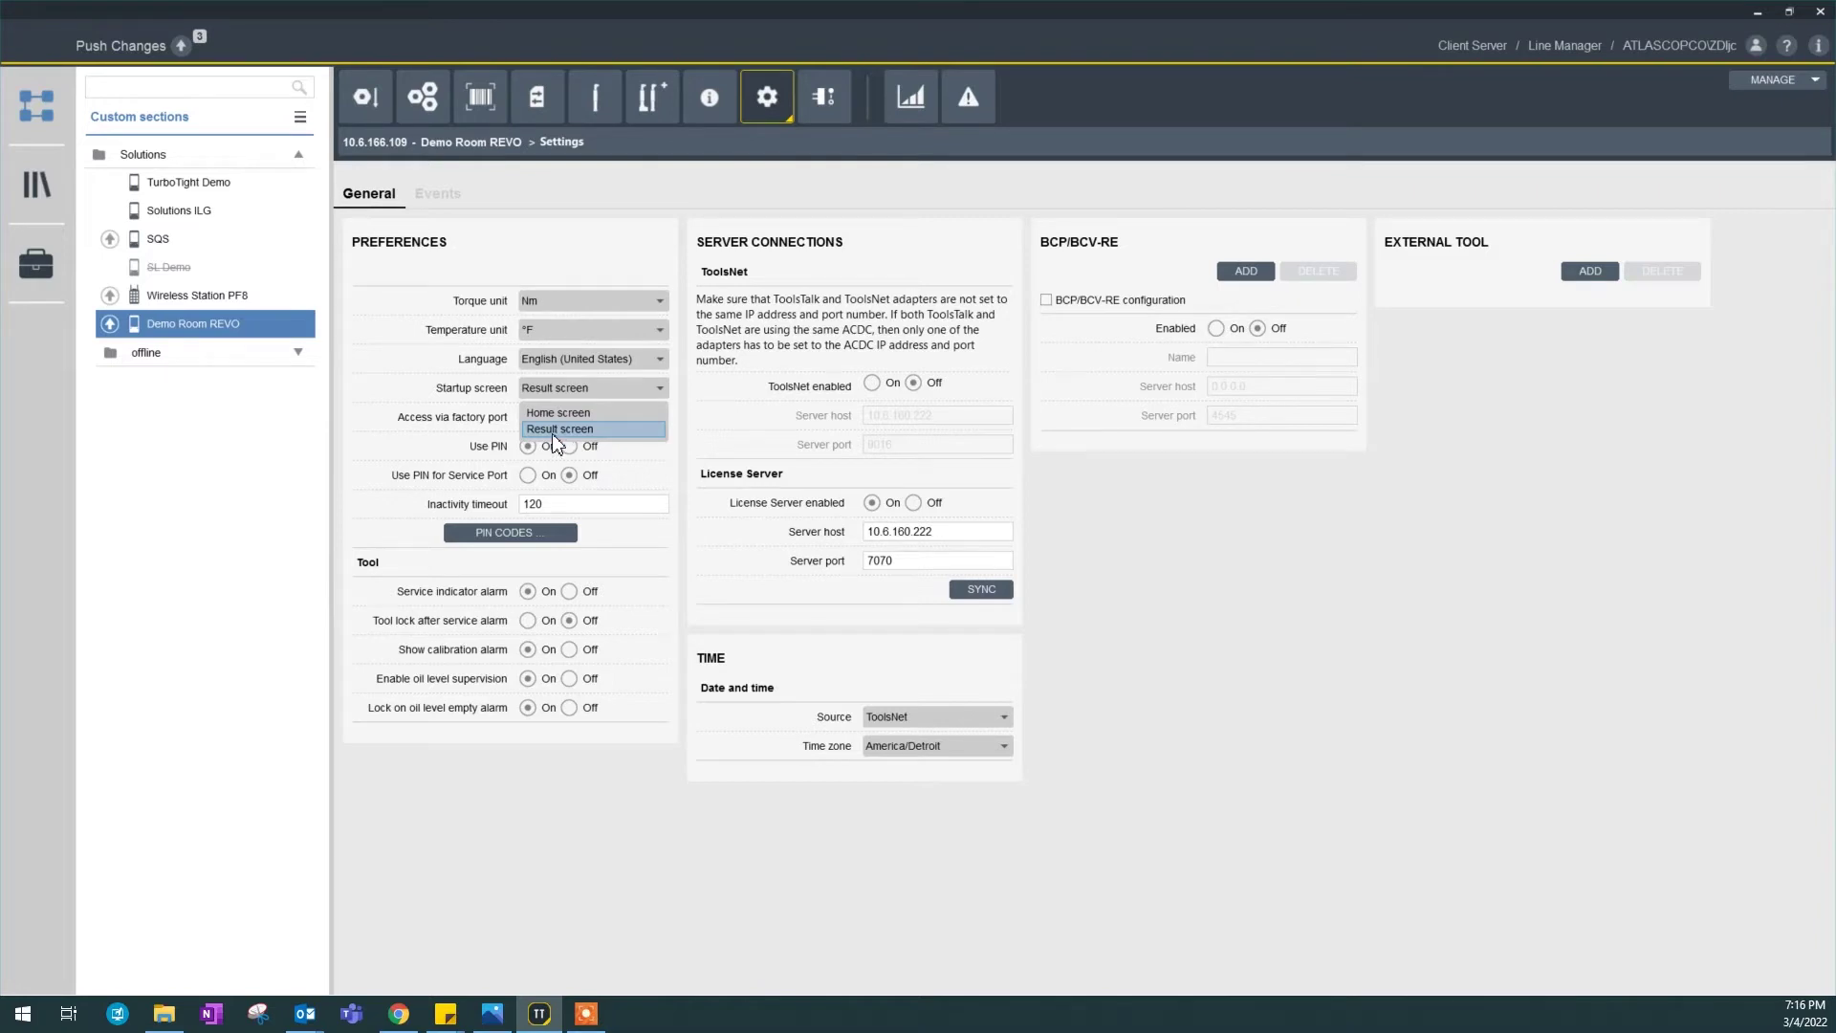
{"action": "left_click", "coordinate": [554, 432]}
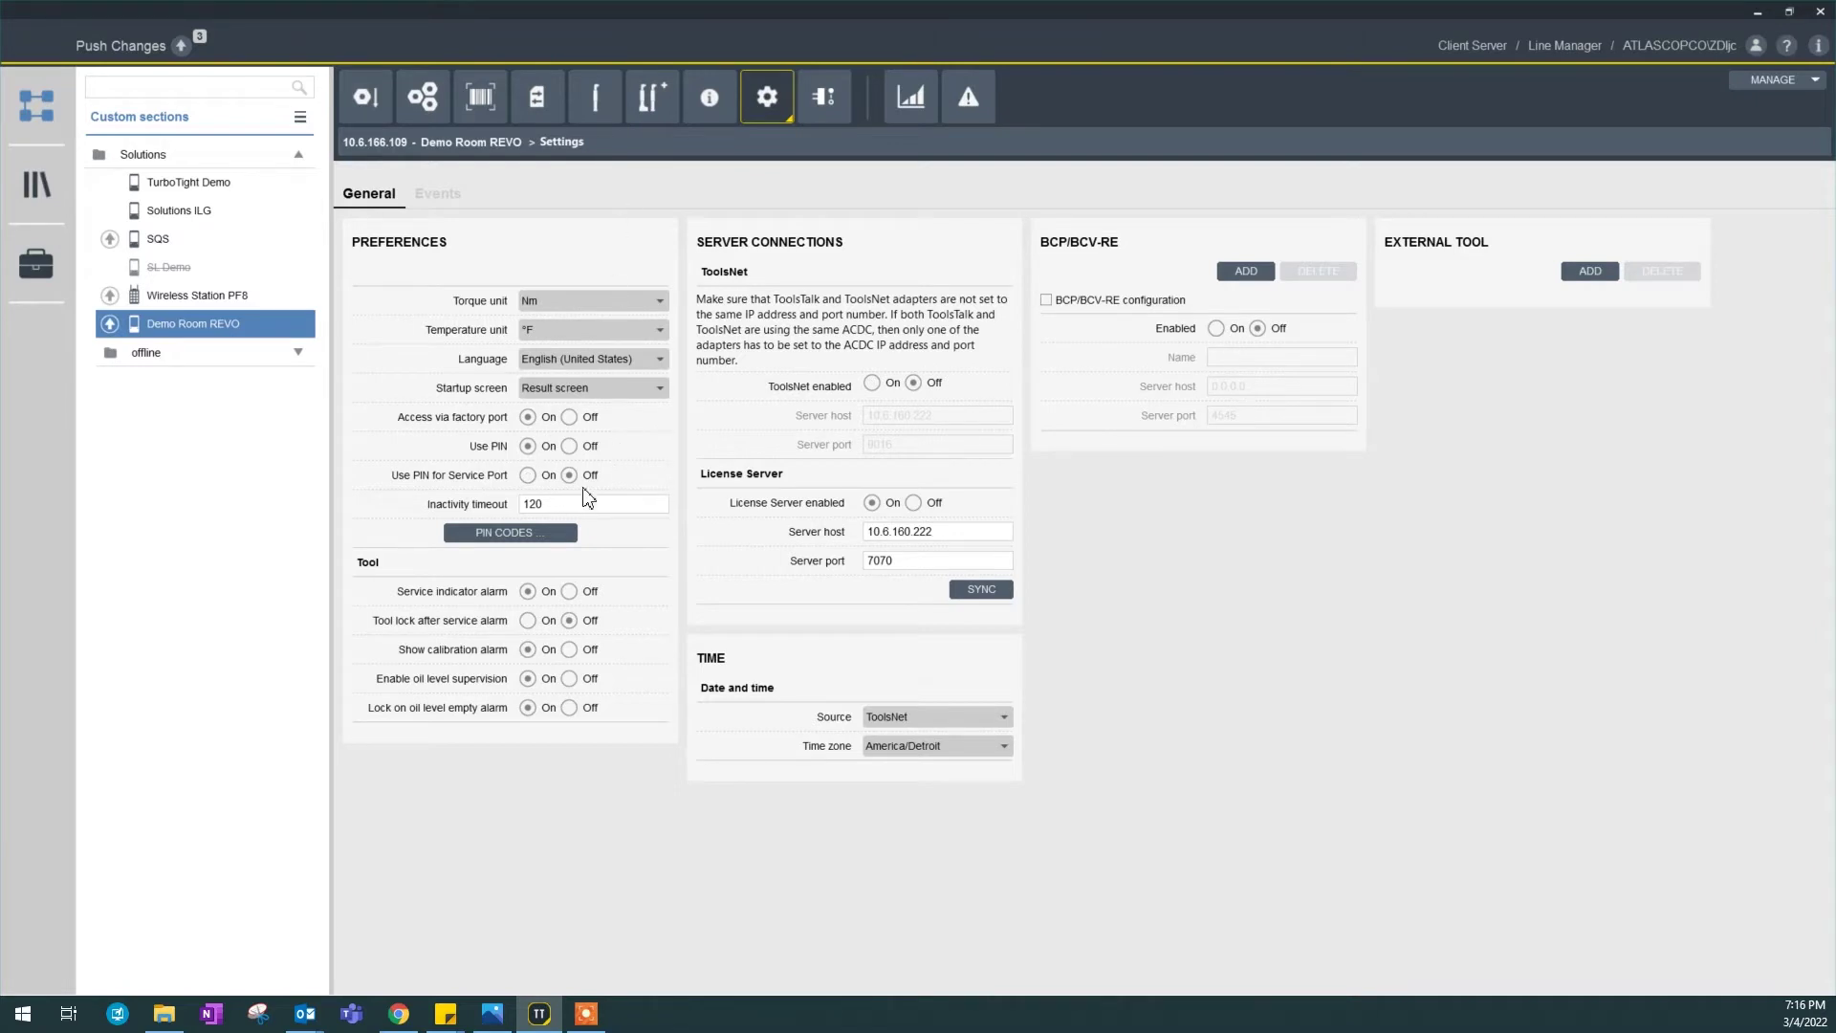
{"action": "left_click", "coordinate": [554, 535]}
{"action": "left_click", "coordinate": [601, 411]}
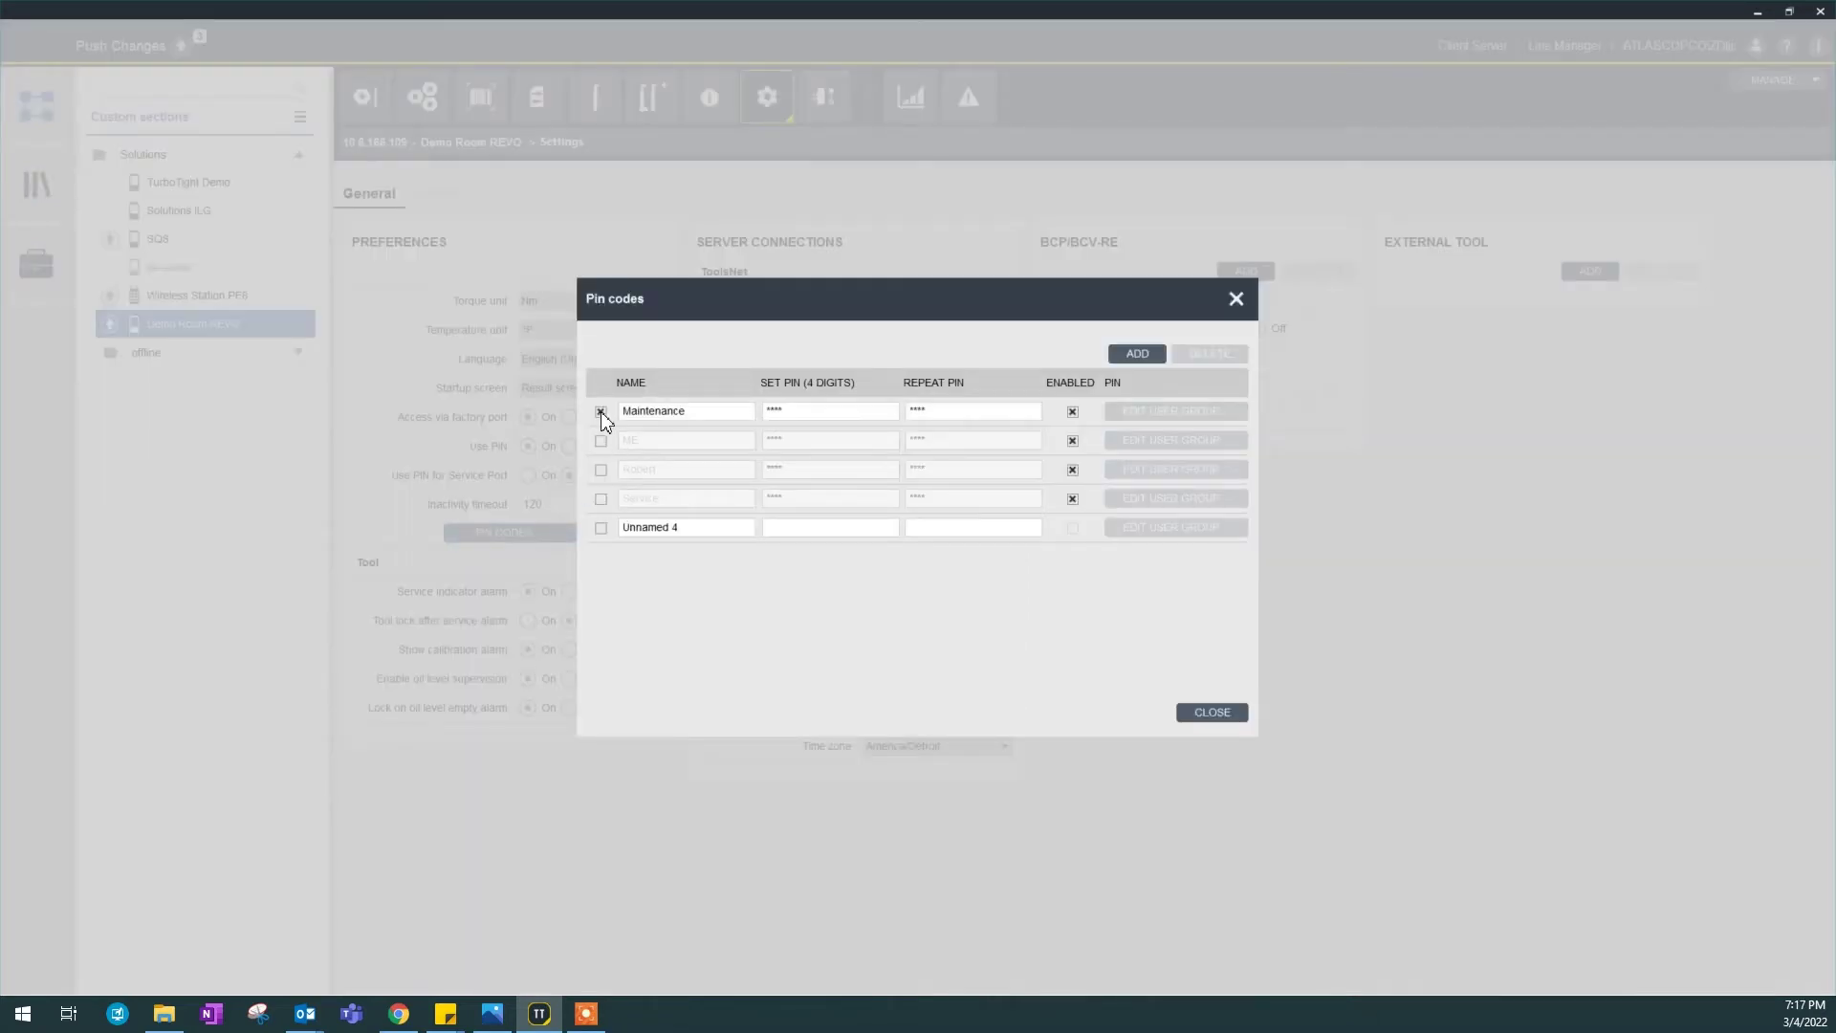
{"action": "left_click", "coordinate": [600, 441]}
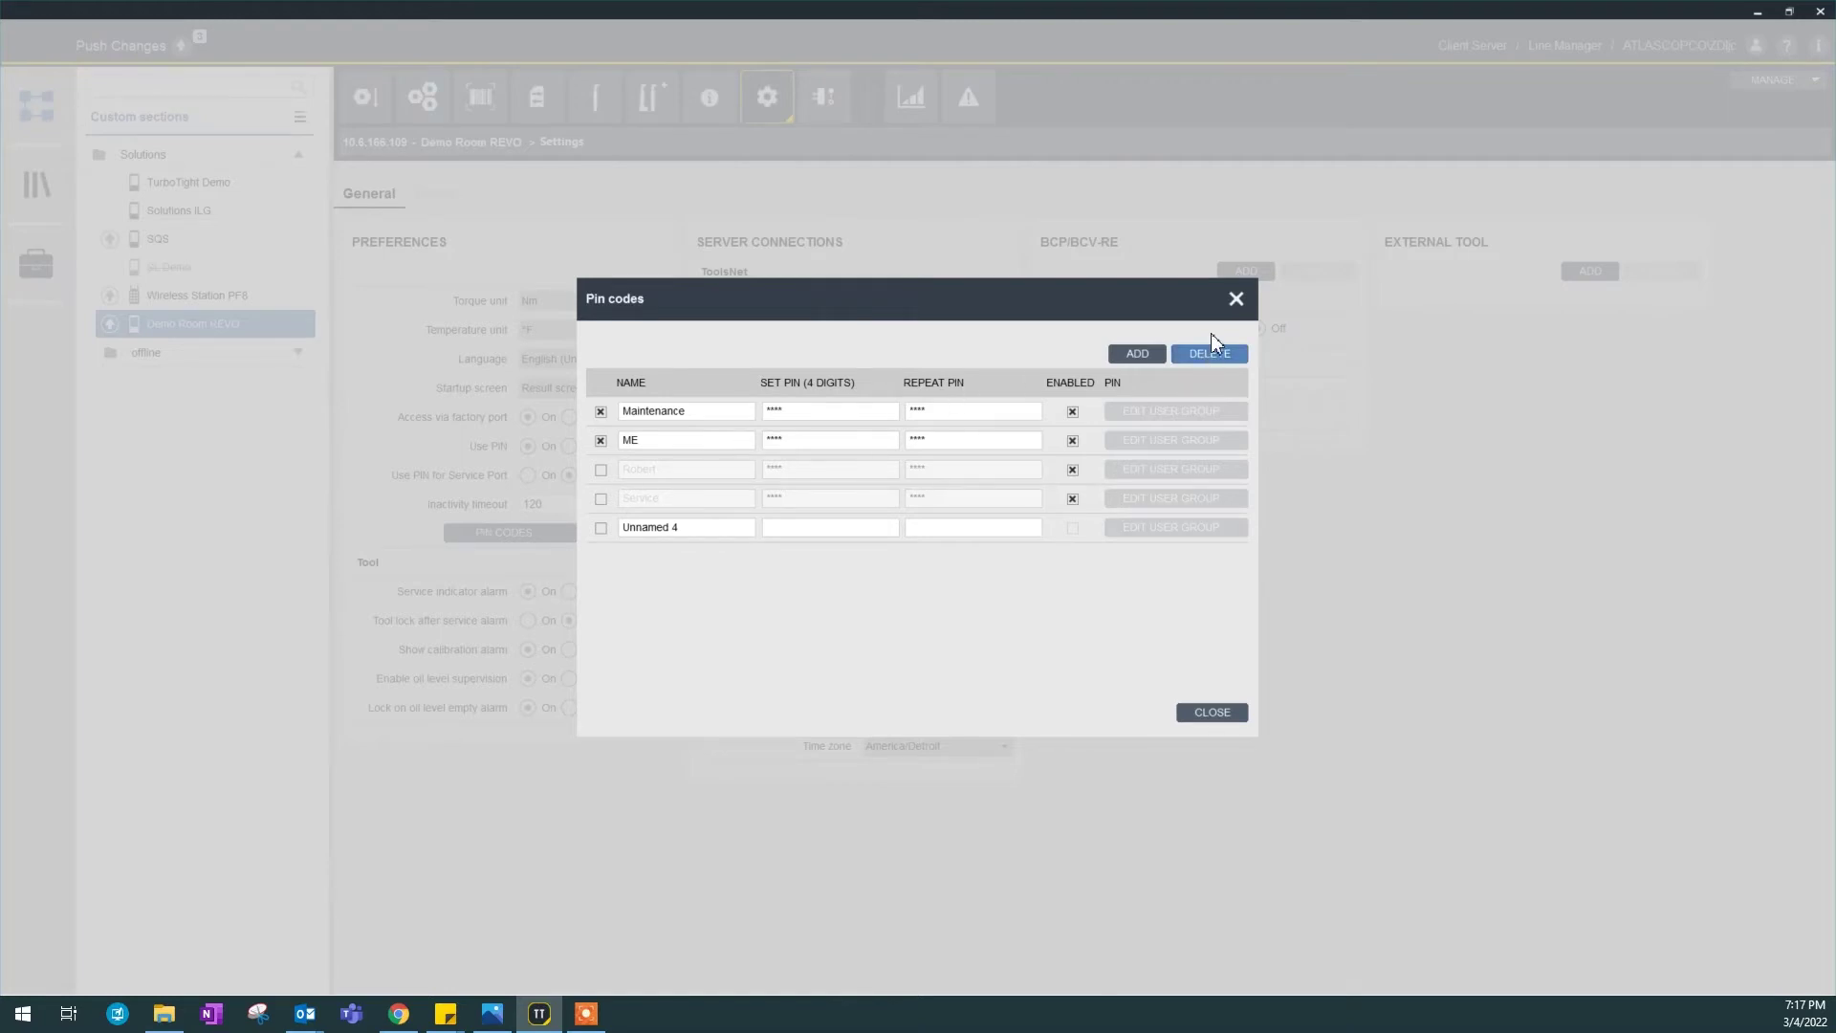
{"action": "left_click", "coordinate": [1236, 299]}
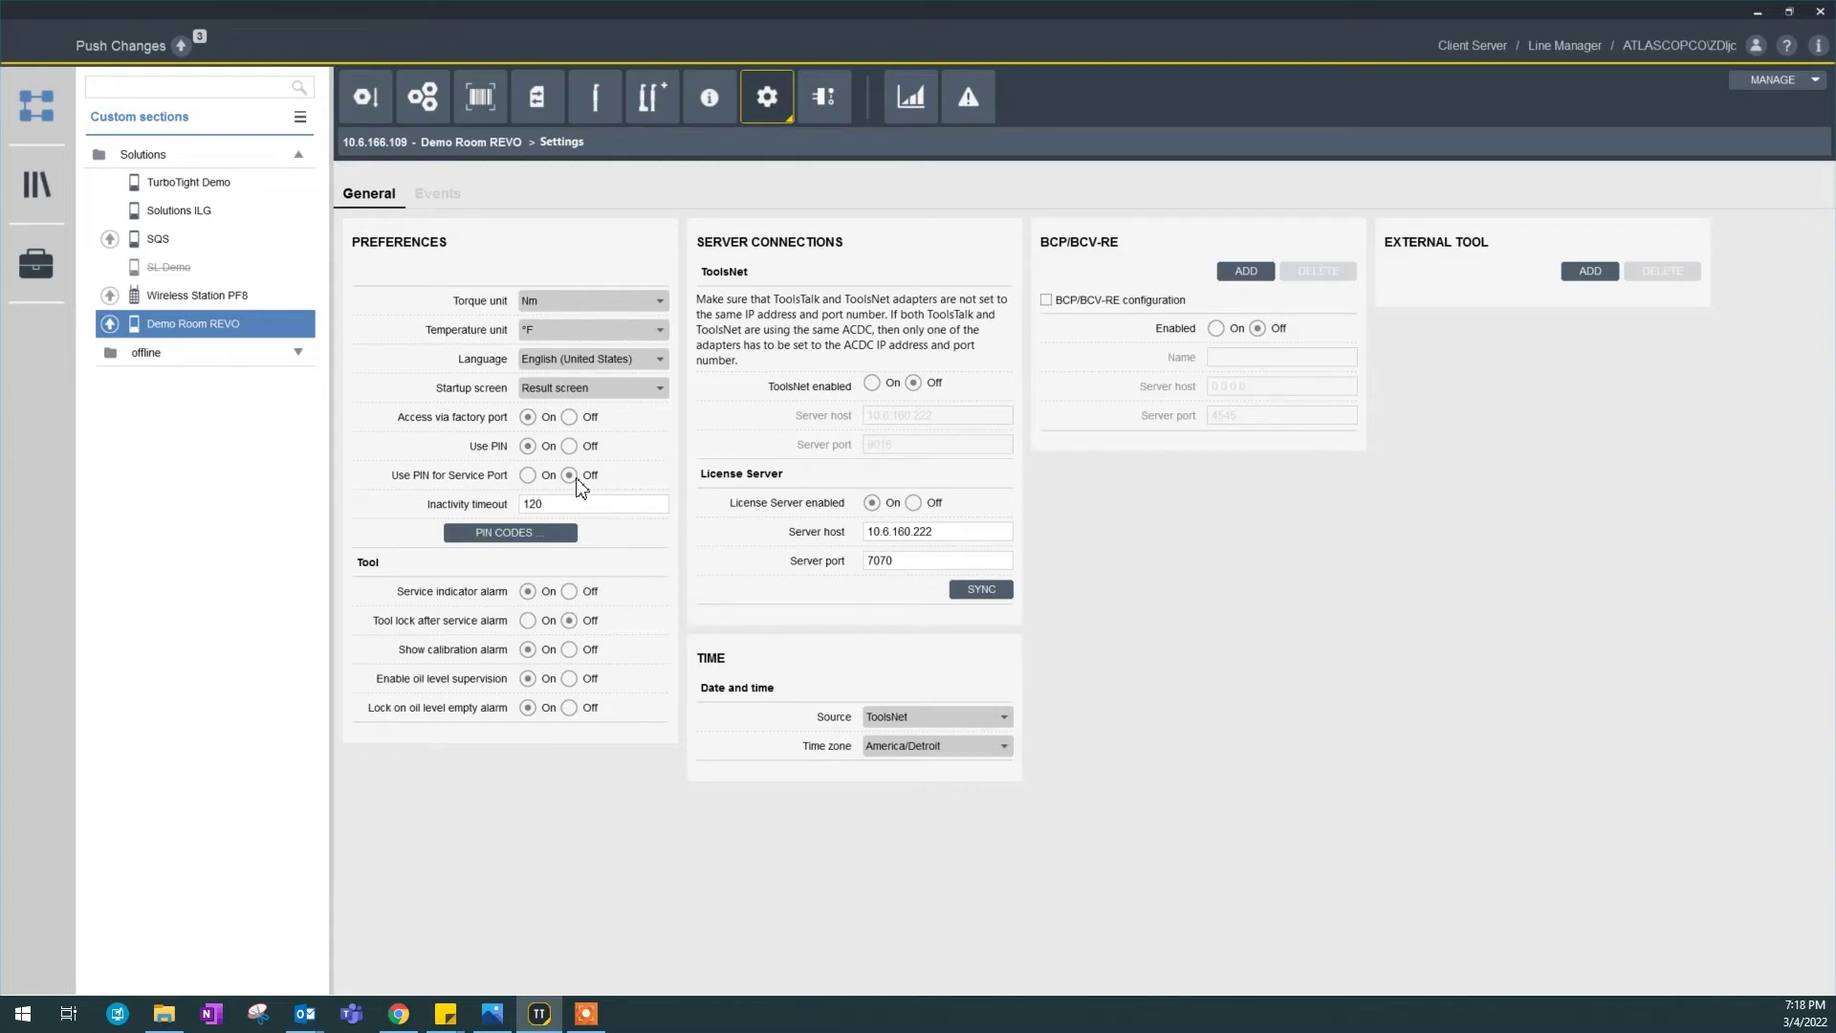
{"action": "left_click", "coordinate": [528, 475]}
- Inspect the License Server's Process Control and Critical Control licence entries, then go back to Settings
{"action": "left_click", "coordinate": [720, 110]}
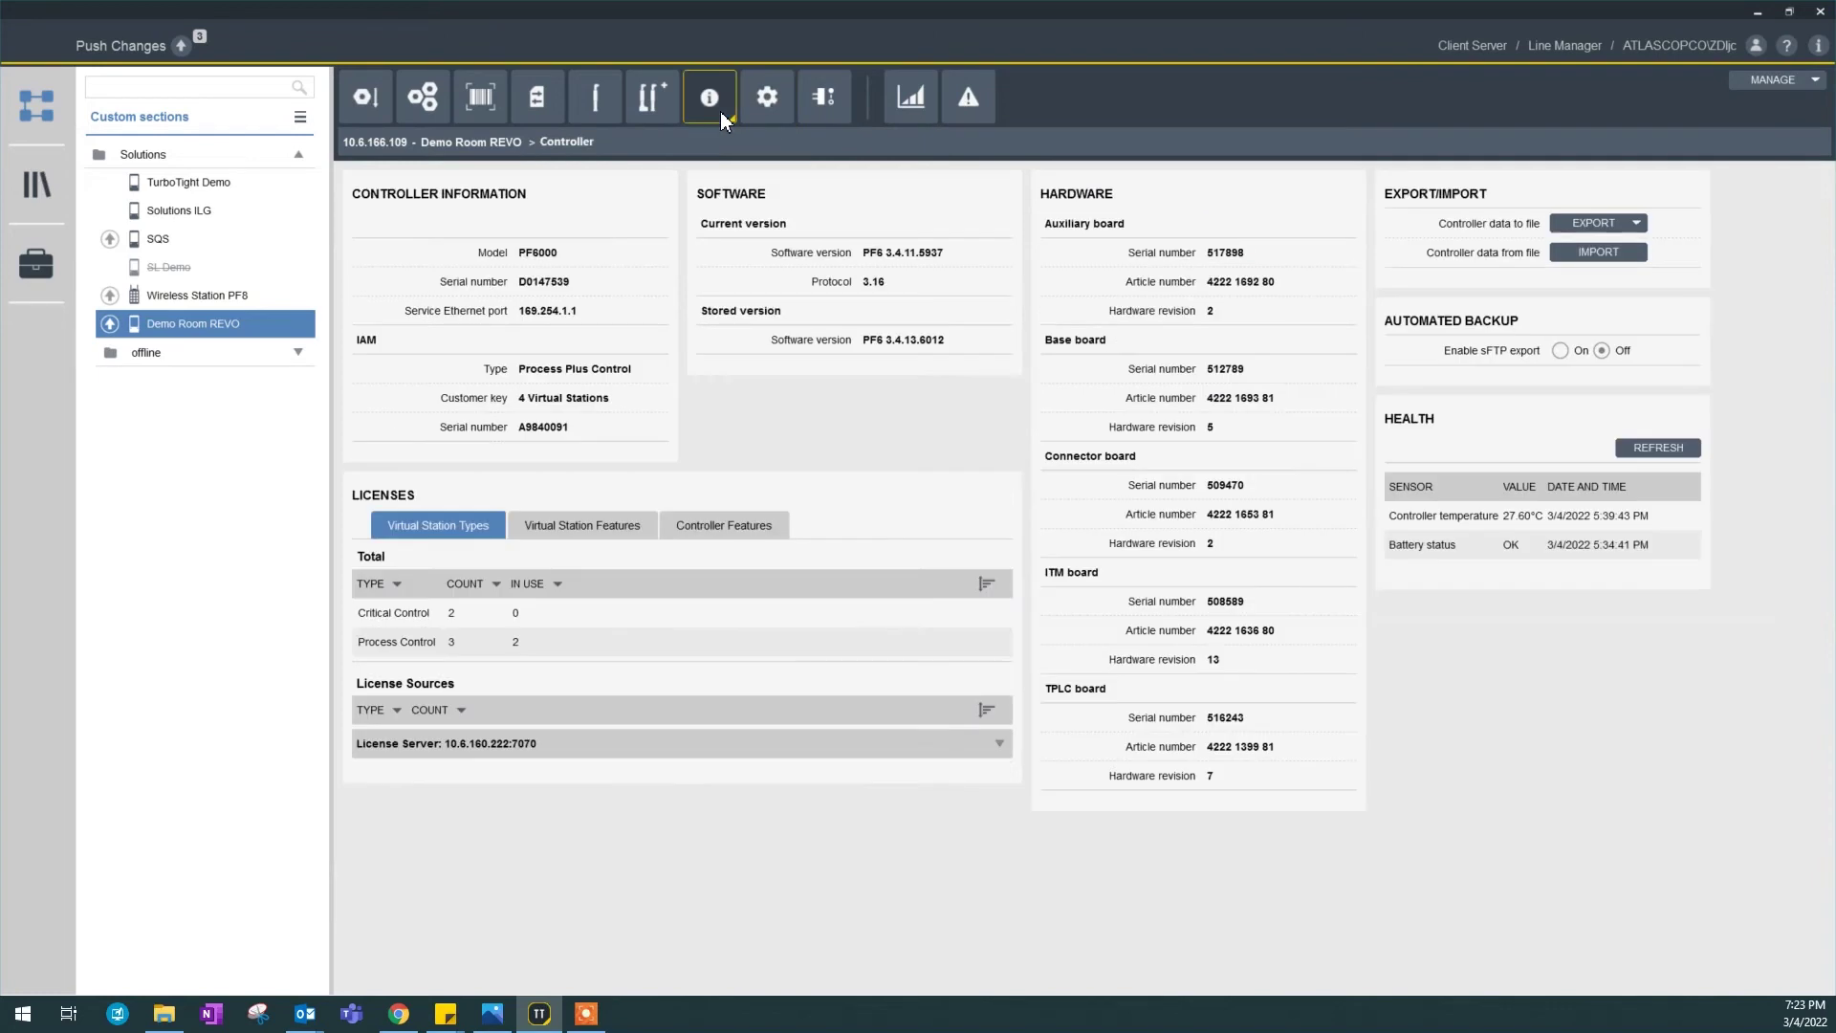
{"action": "left_click", "coordinate": [407, 638]}
{"action": "left_click", "coordinate": [998, 742]}
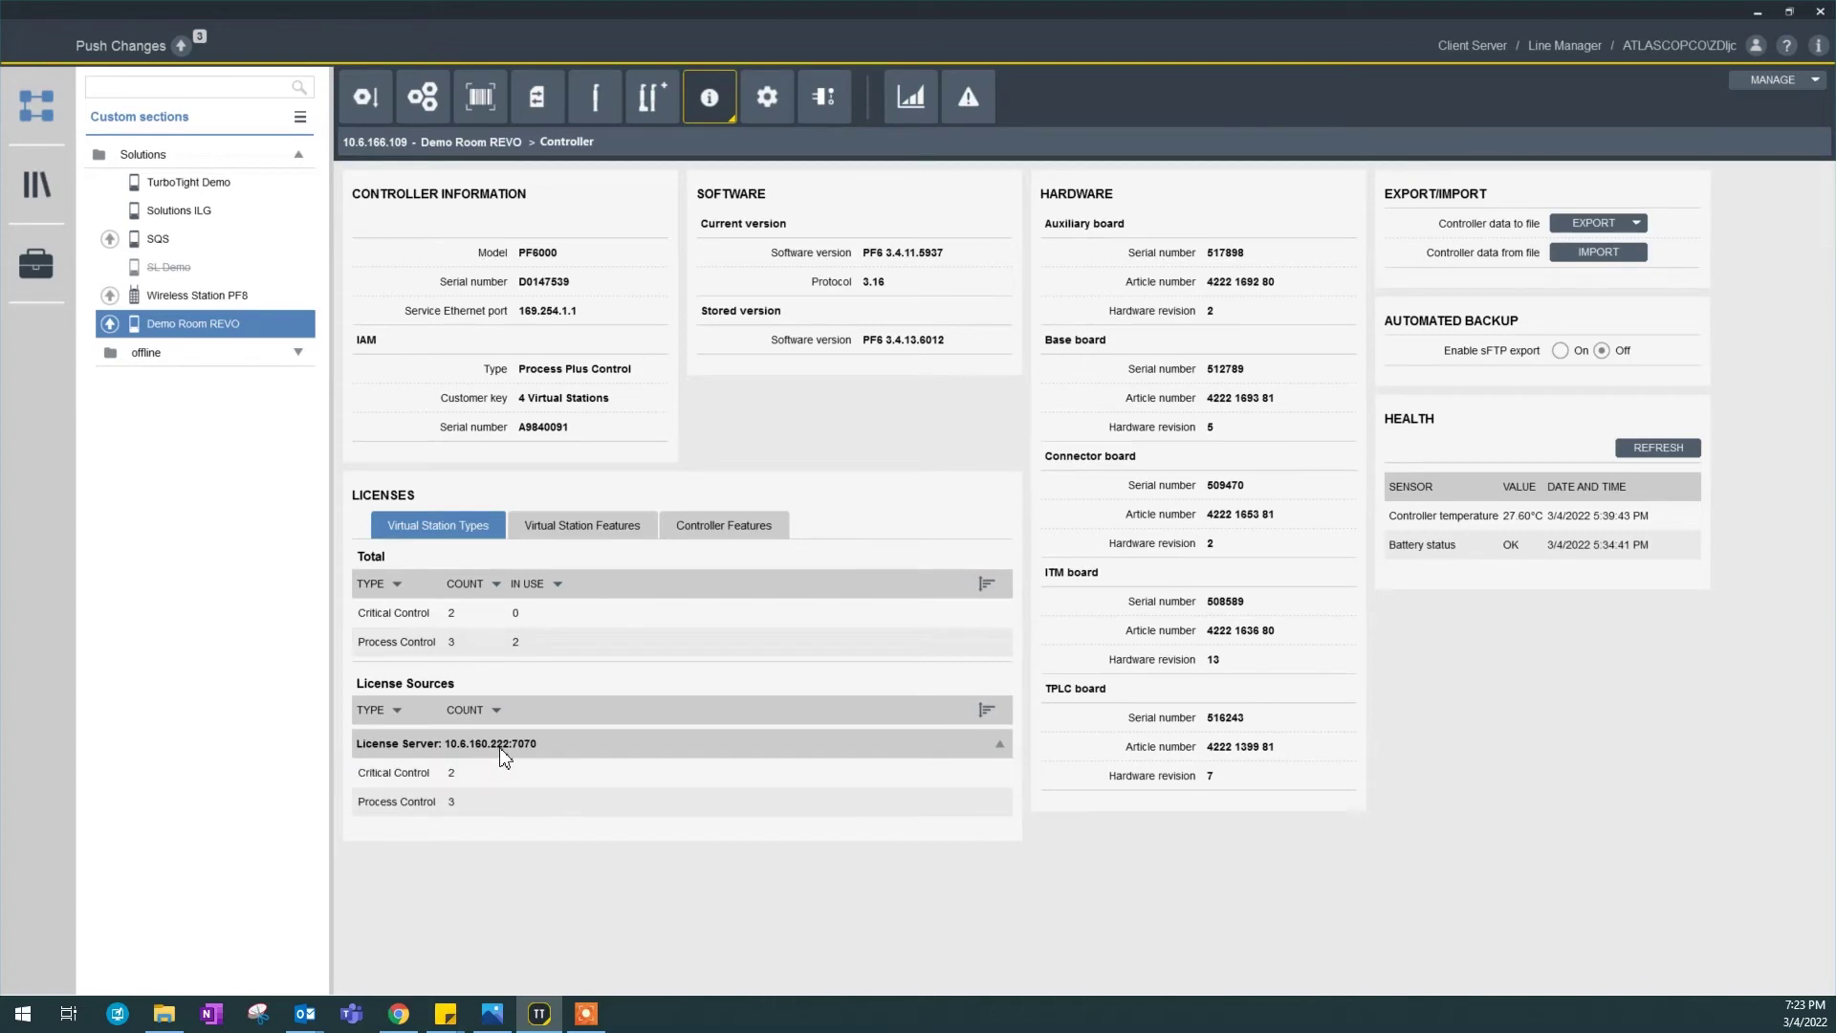
{"action": "left_click", "coordinate": [442, 776]}
{"action": "left_click", "coordinate": [771, 101]}
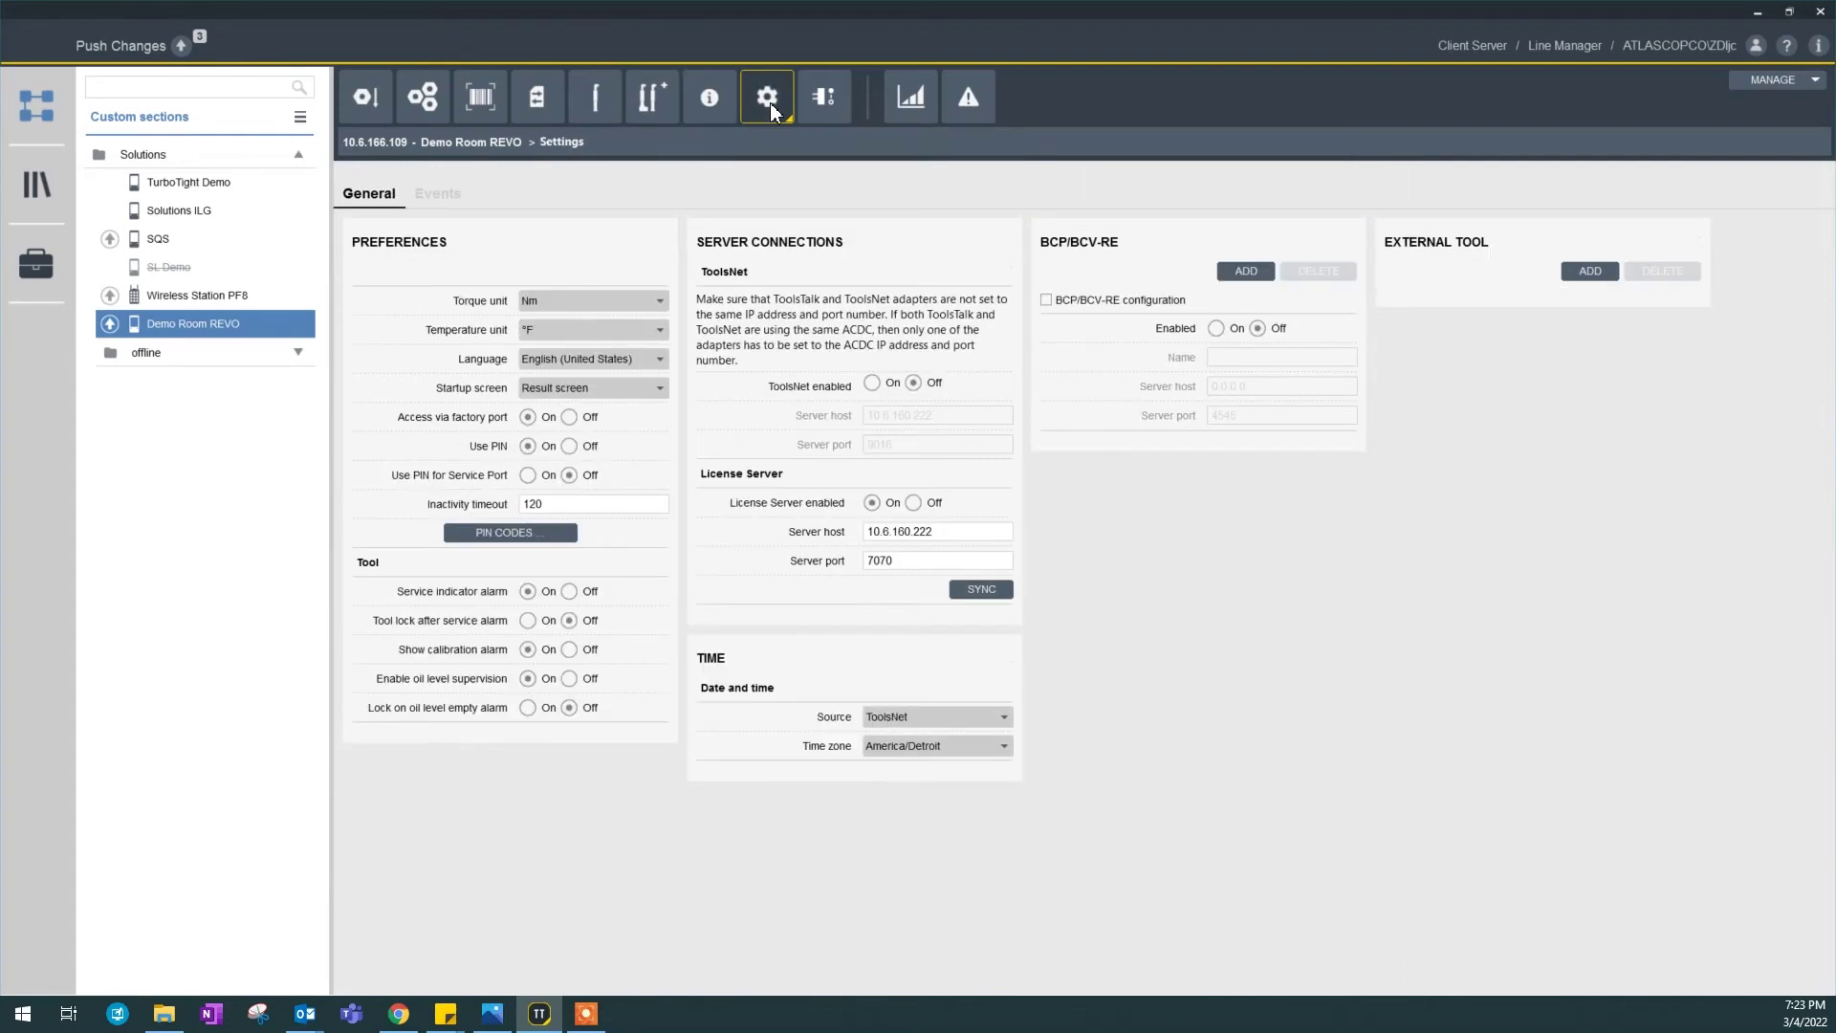
{"action": "left_click", "coordinate": [872, 383]}
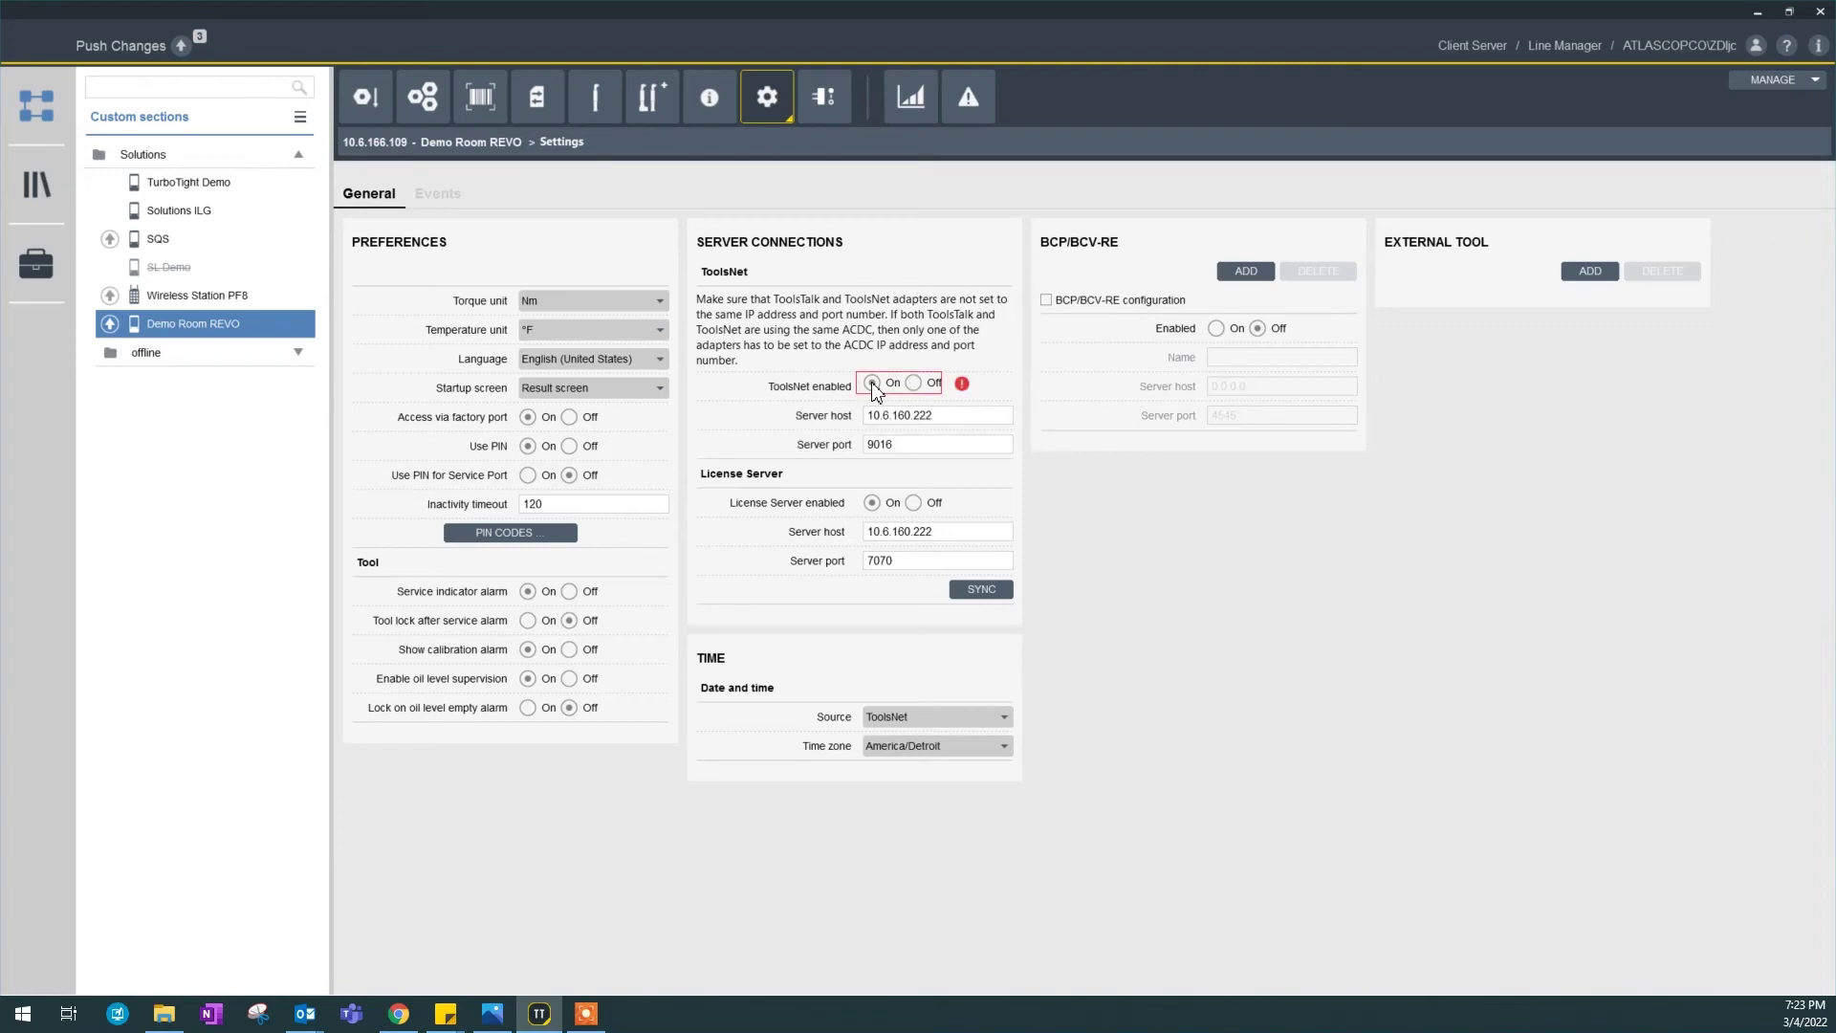
{"action": "left_click_drag", "start_coordinate": [962, 416], "coordinate": [866, 416]}
{"action": "left_click", "coordinate": [962, 416]}
{"action": "left_click_drag", "start_coordinate": [866, 444], "coordinate": [905, 446]}
{"action": "left_click", "coordinate": [905, 446]}
{"action": "mouse_move", "coordinate": [964, 387]}
{"action": "left_click", "coordinate": [914, 384]}
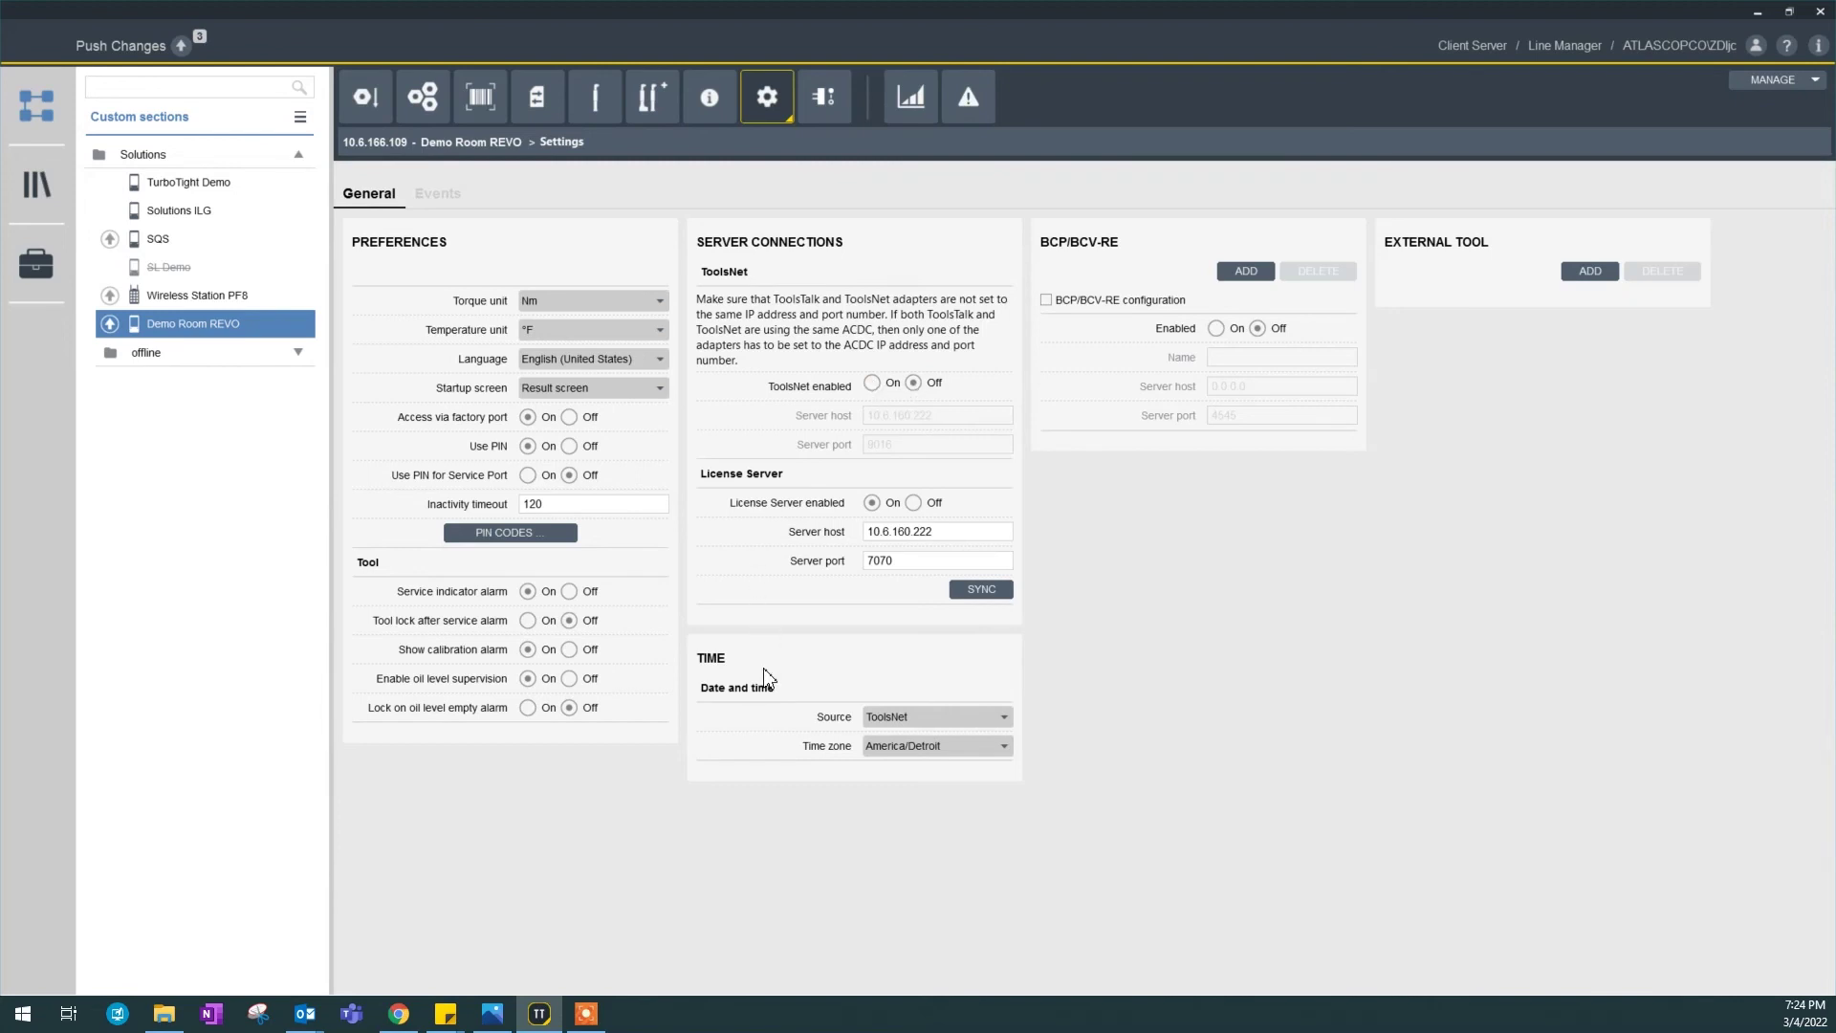
{"action": "left_click", "coordinate": [887, 716]}
{"action": "left_click", "coordinate": [922, 762]}
{"action": "left_click", "coordinate": [909, 715]}
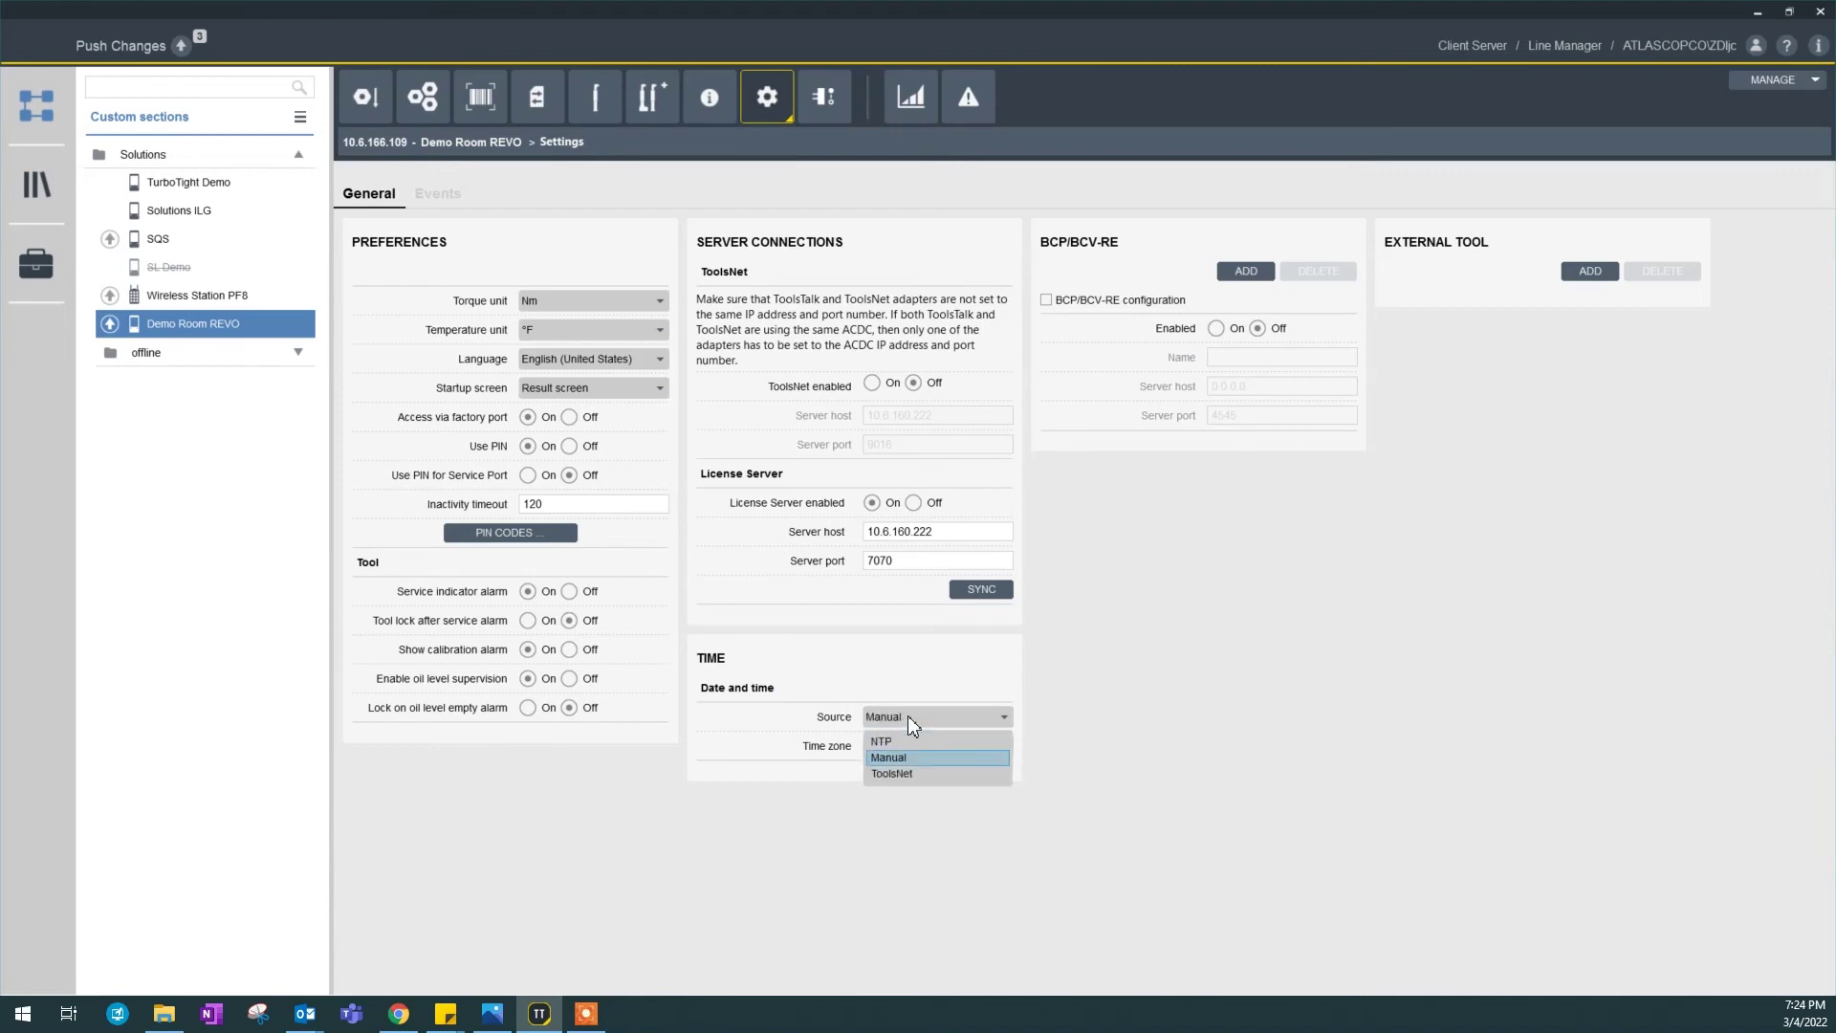
{"action": "left_click", "coordinate": [902, 772]}
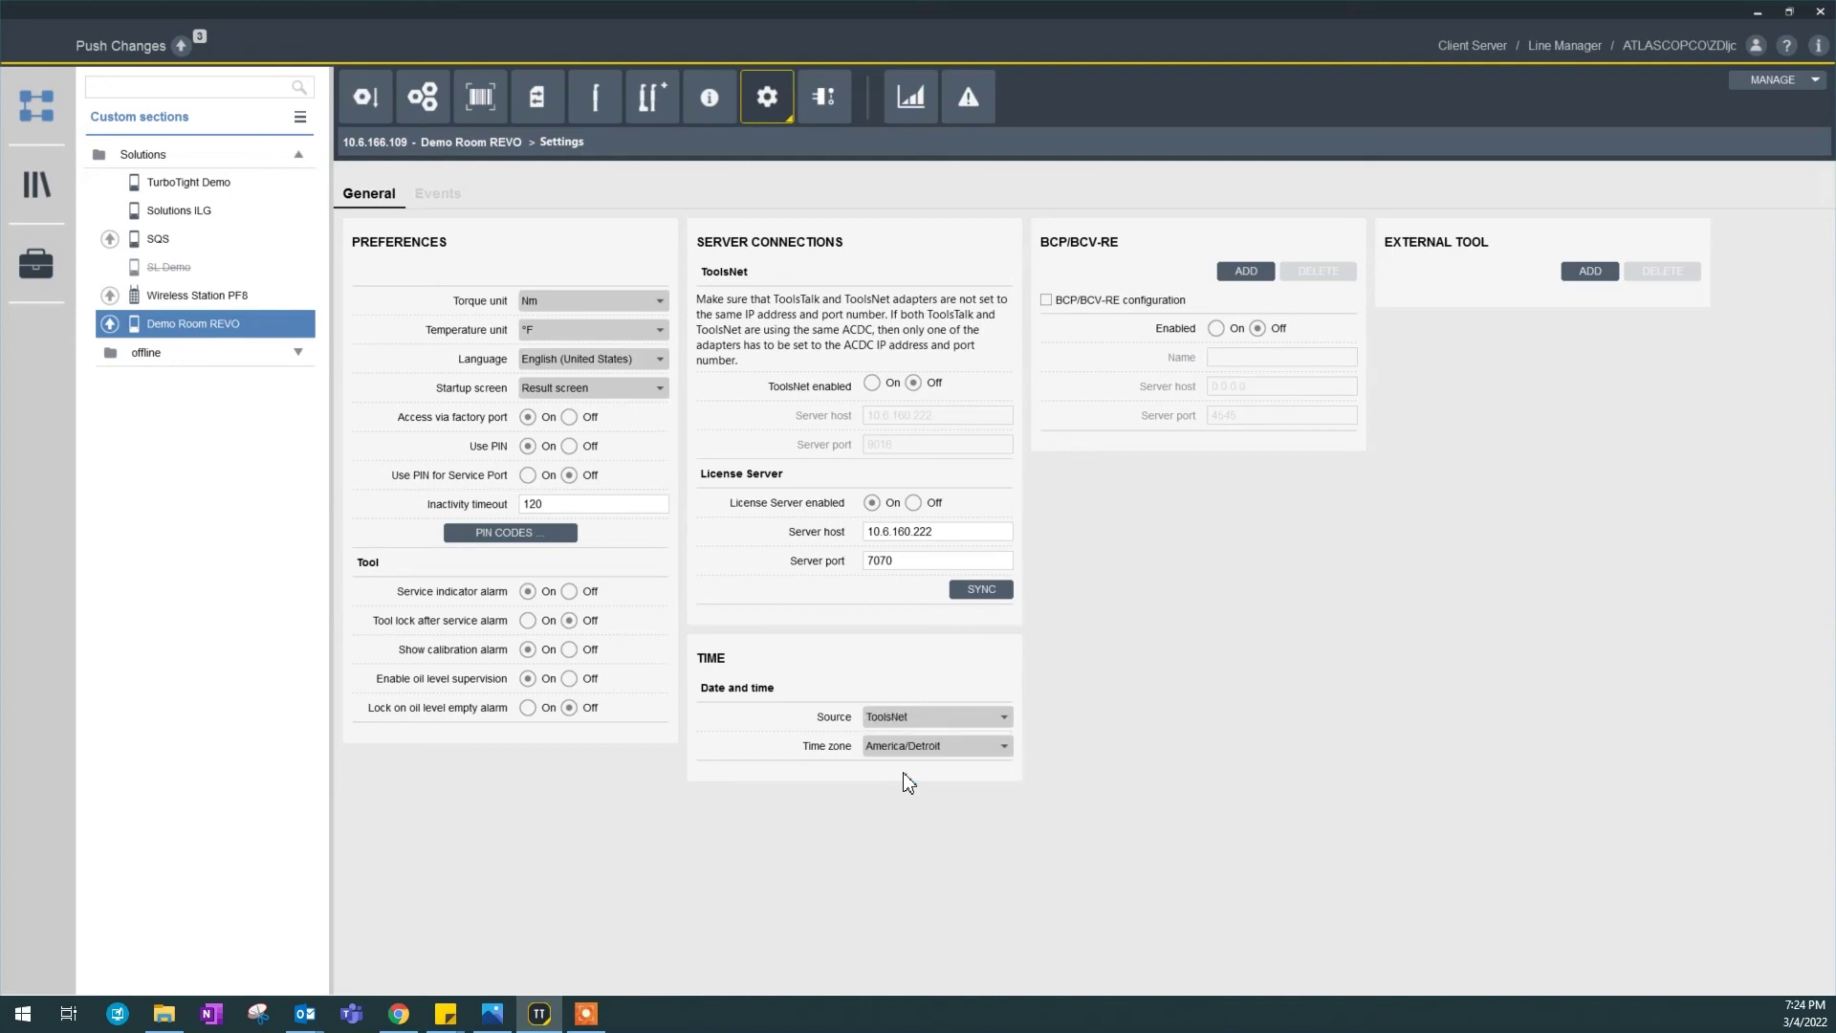
{"action": "left_click", "coordinate": [915, 720]}
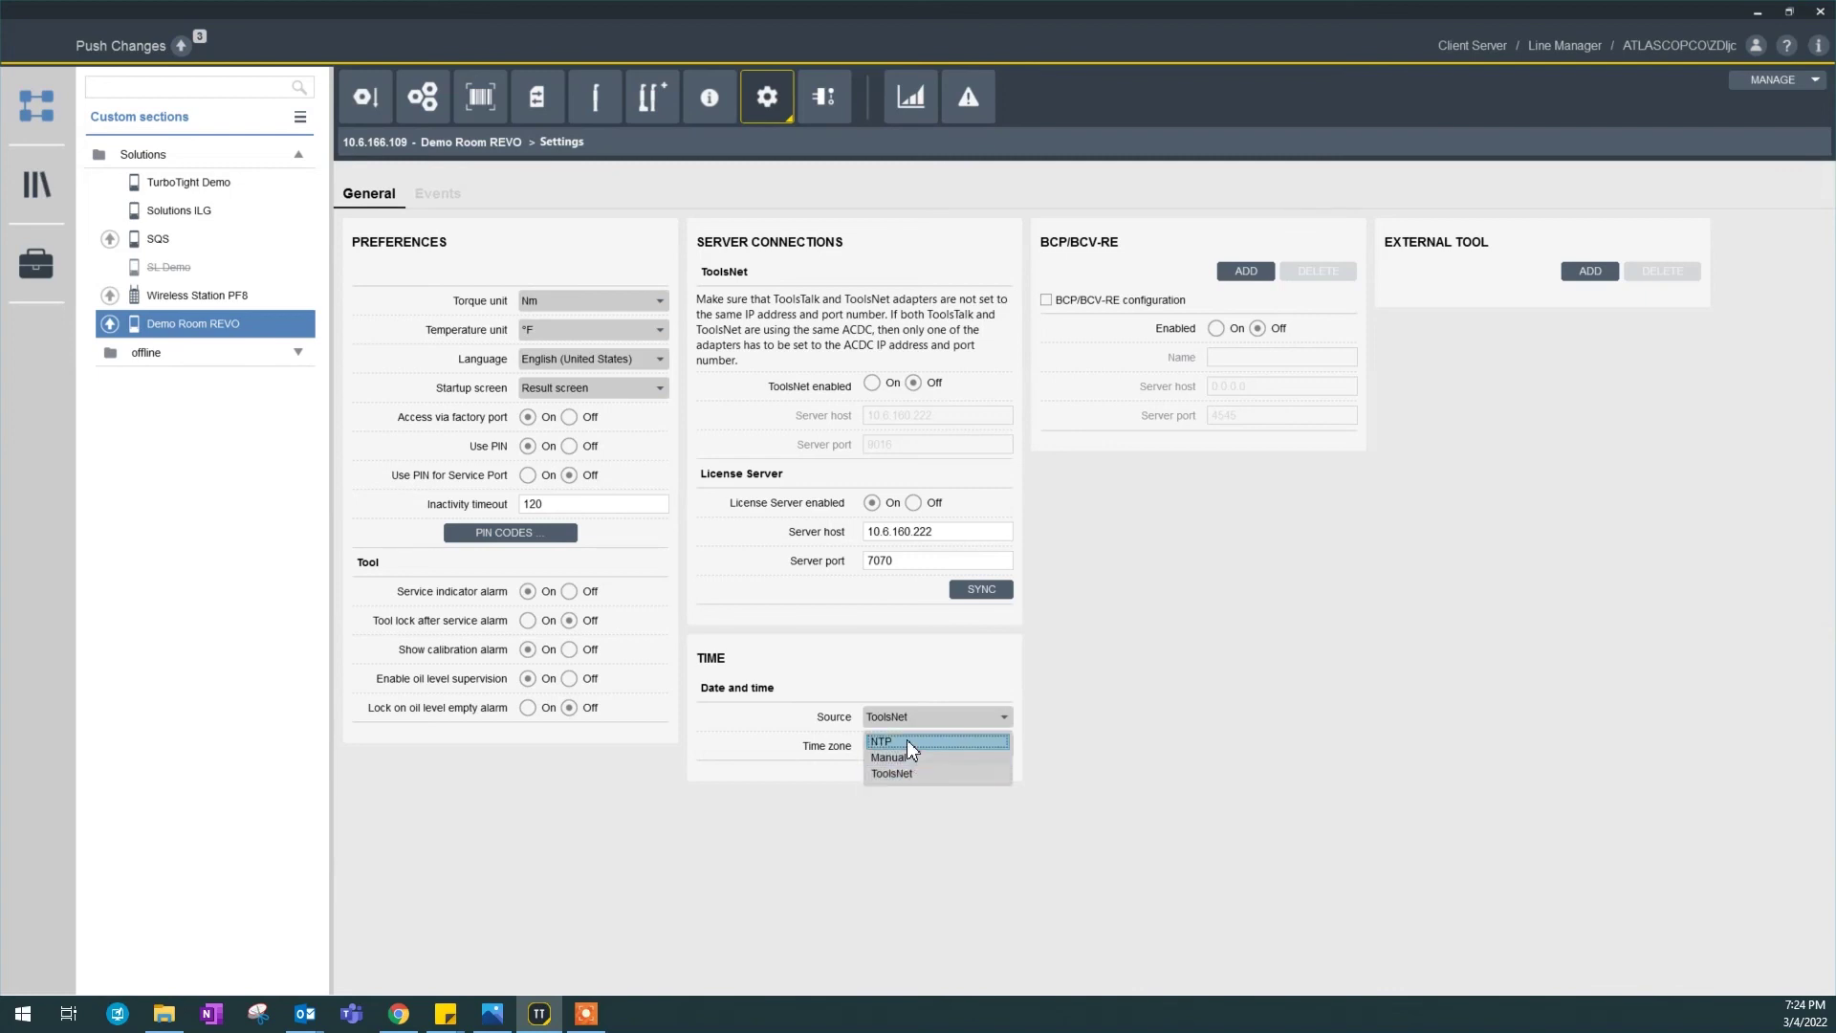
{"action": "left_click", "coordinate": [947, 719]}
{"action": "left_click", "coordinate": [947, 719]}
{"action": "left_click", "coordinate": [954, 775]}
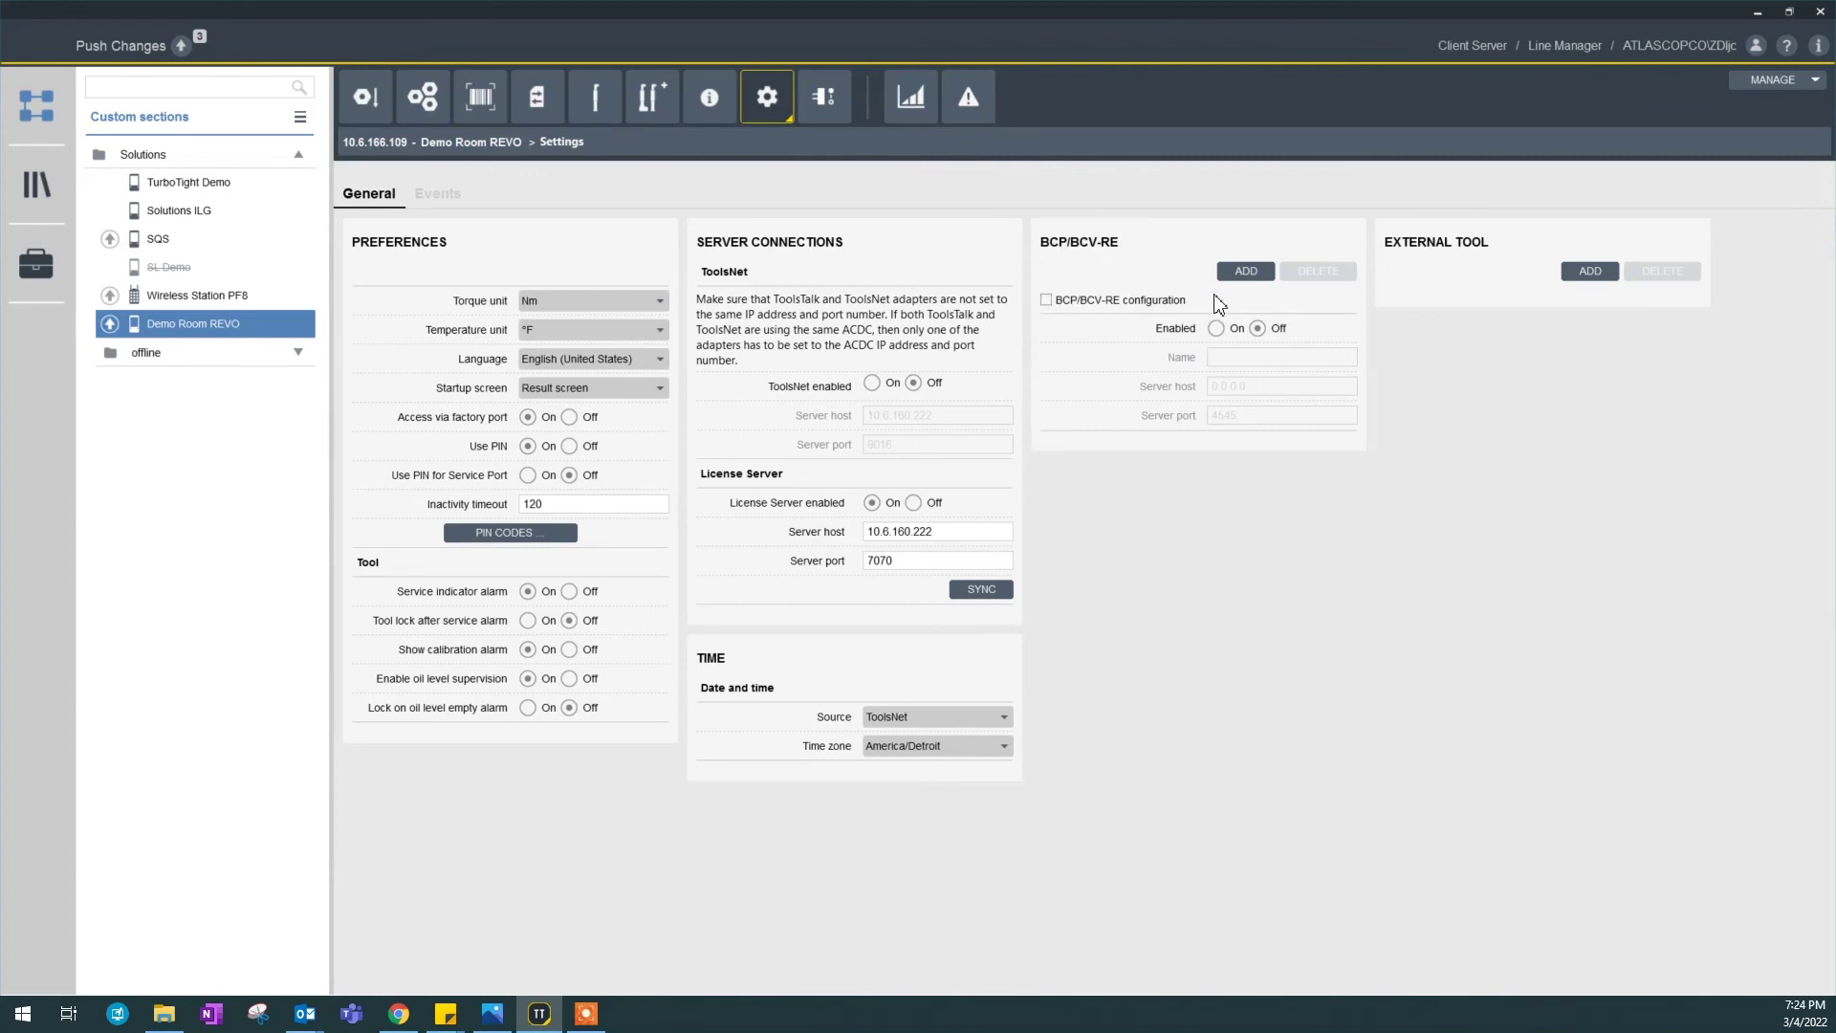
- Turn BCP/BCV-RE Enabled to On, exposing server host 0.0.0.0 and port 4545
{"action": "left_click", "coordinate": [1216, 328]}
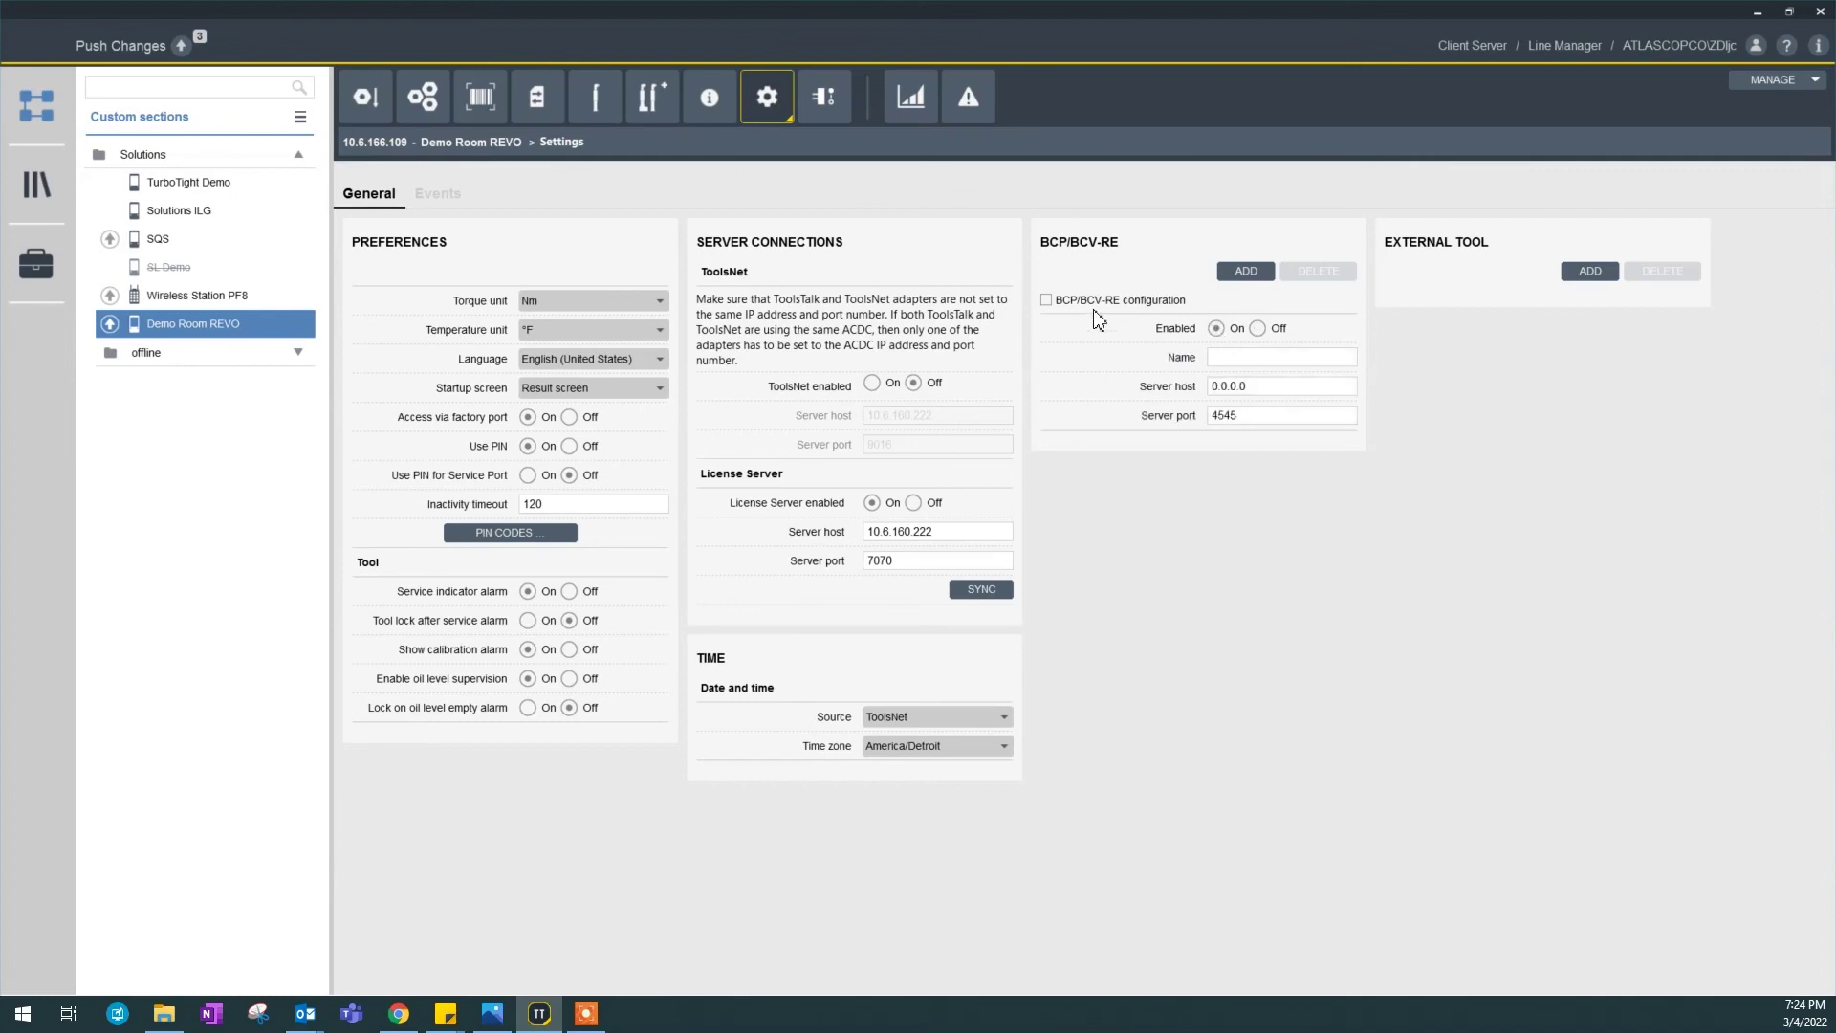